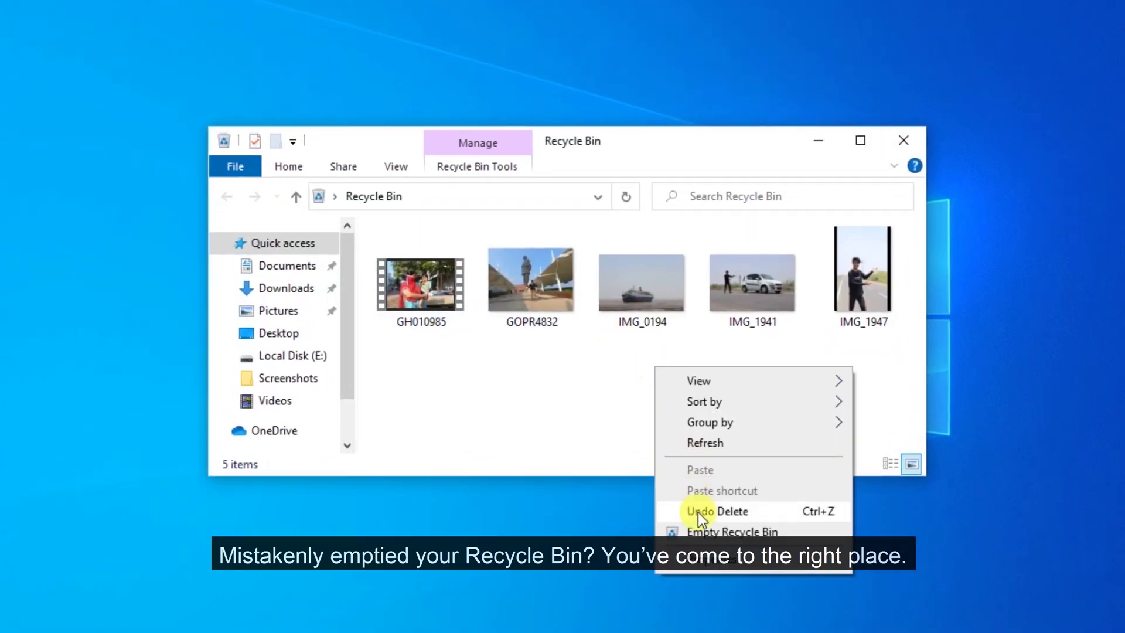
Step: Empty the Recycle Bin, confirm permanent deletion of all five items, and close the window
click(700, 531)
click(638, 321)
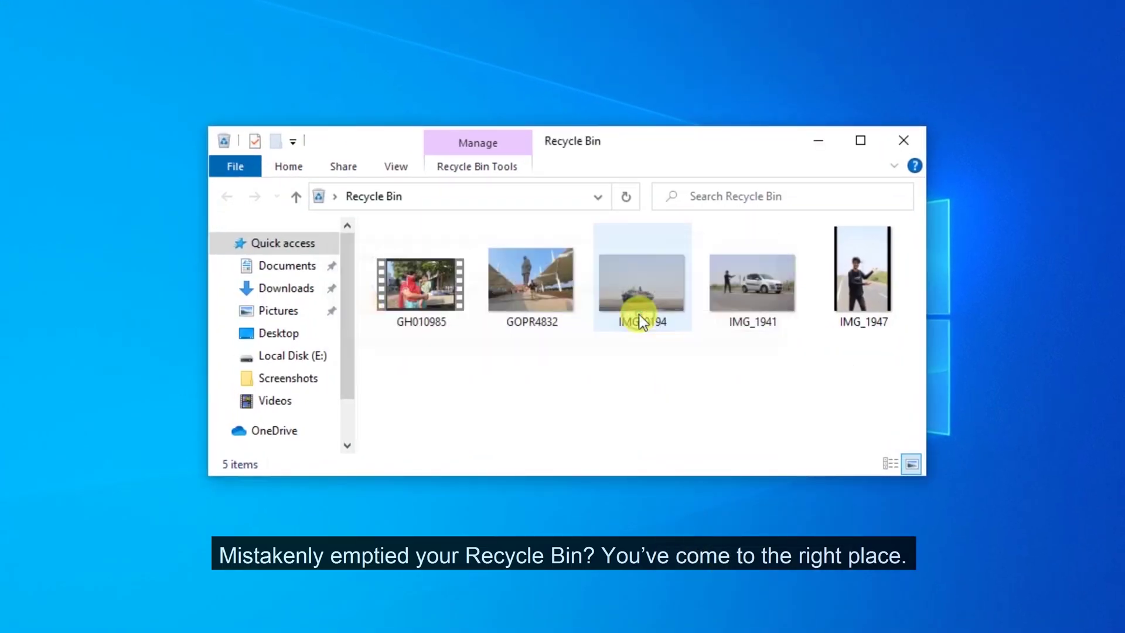
click(905, 140)
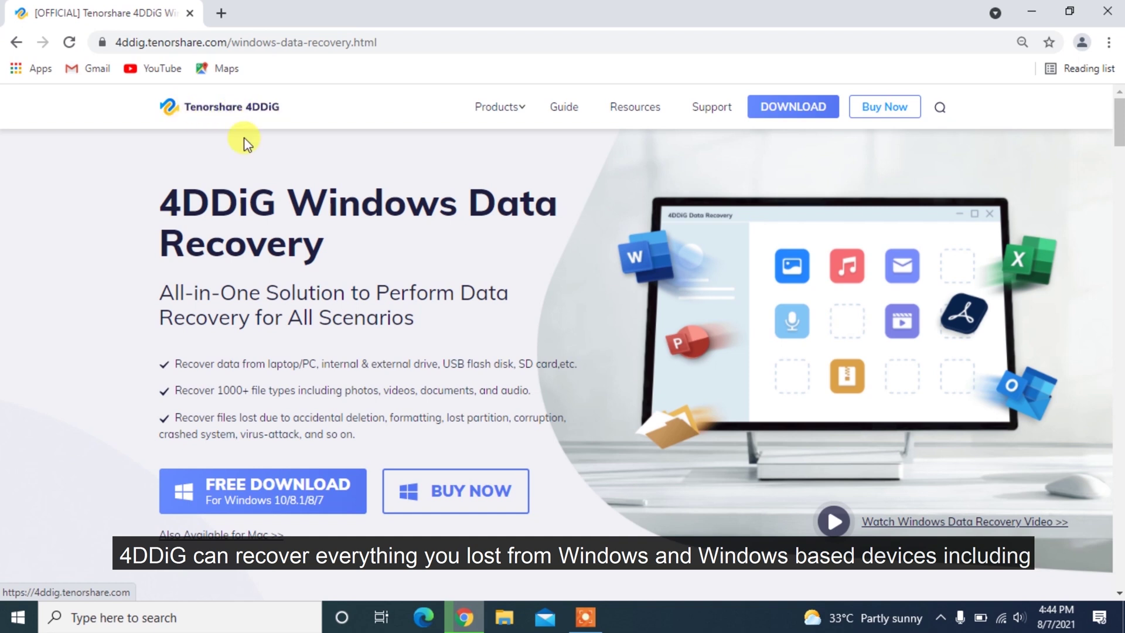
Step: Highlight the 4DDiG Windows Data Recovery heading, its first feature bullet and the next section heading
drag(156, 196, 329, 241)
click(332, 239)
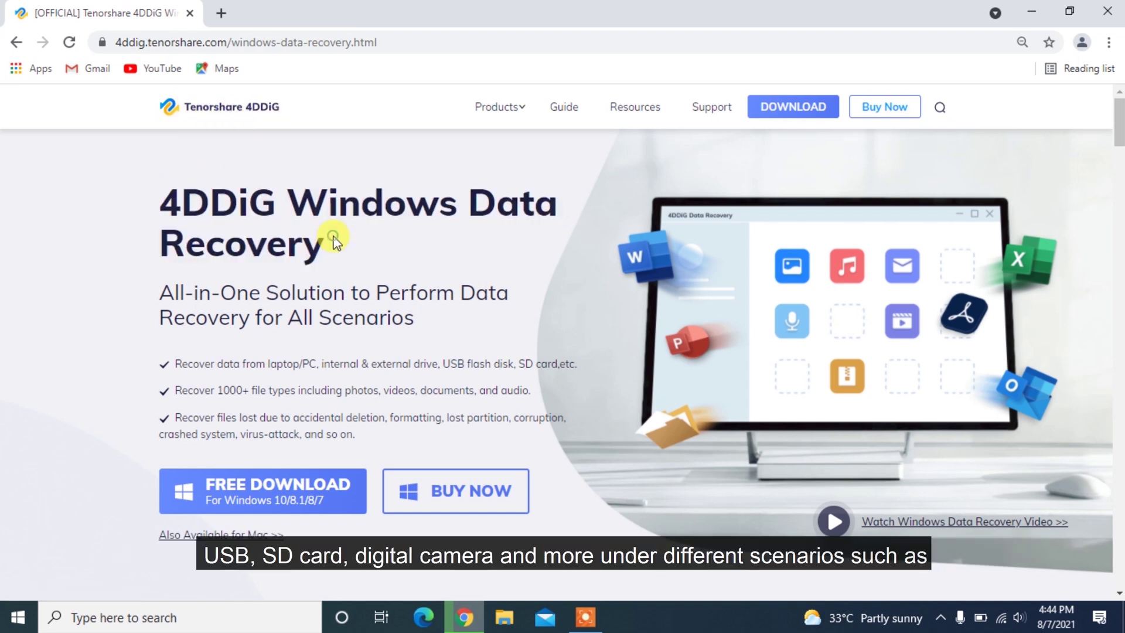
drag(184, 358, 456, 355)
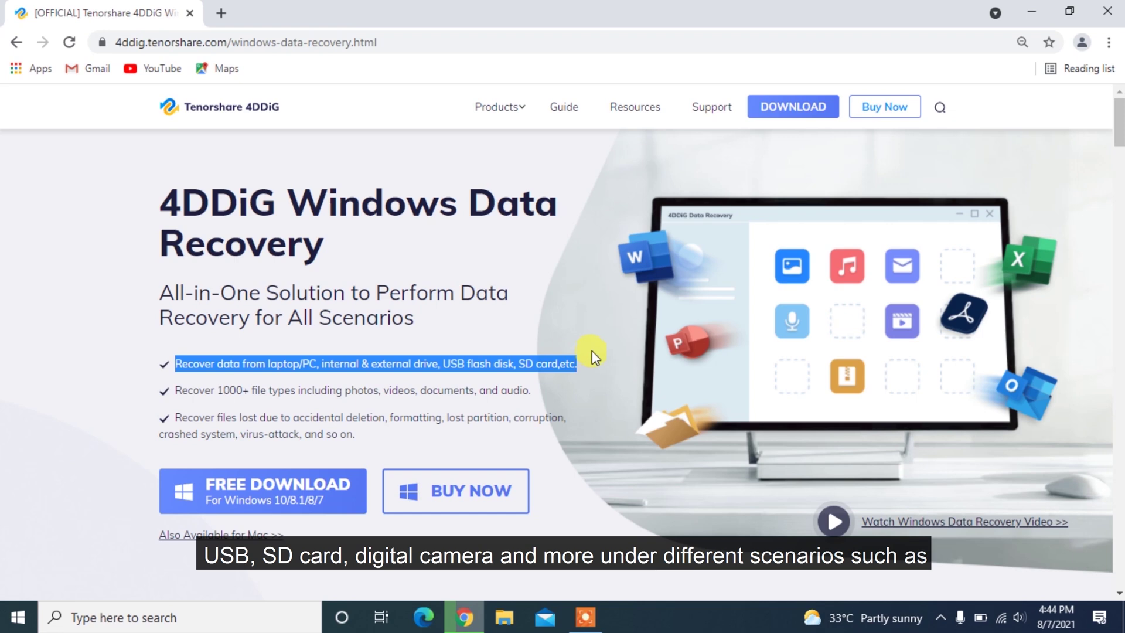
scroll(592, 350, down, 7)
drag(273, 191, 680, 230)
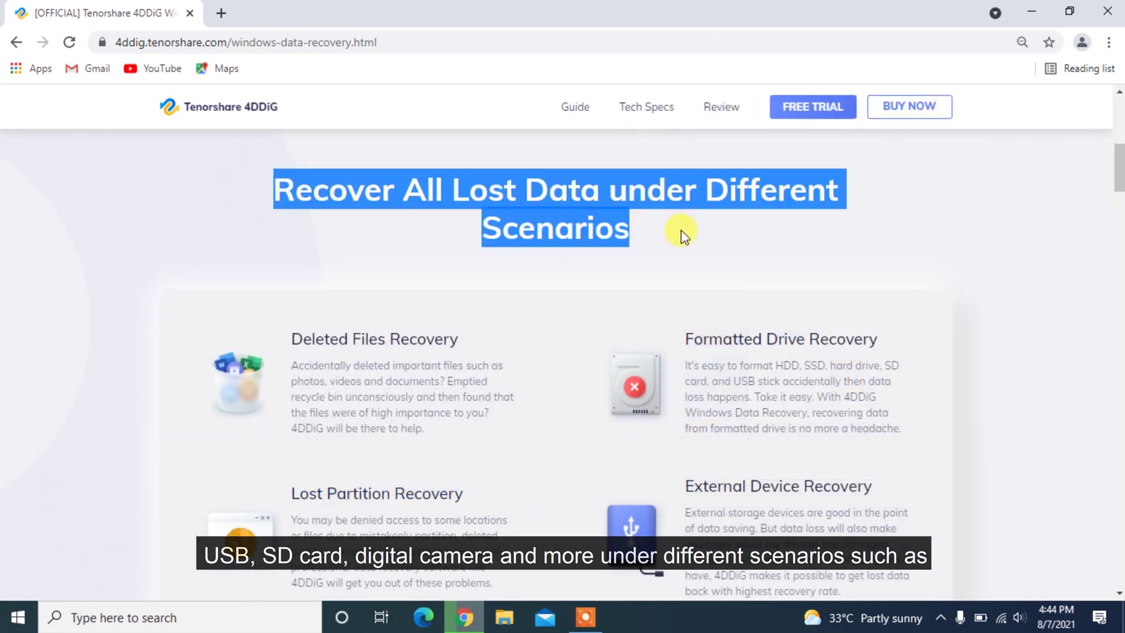
click(680, 230)
Step: Scroll to the '1000+ Data Types You Can Recover' heading and on to the Free Download banner
scroll(677, 366, down, 2)
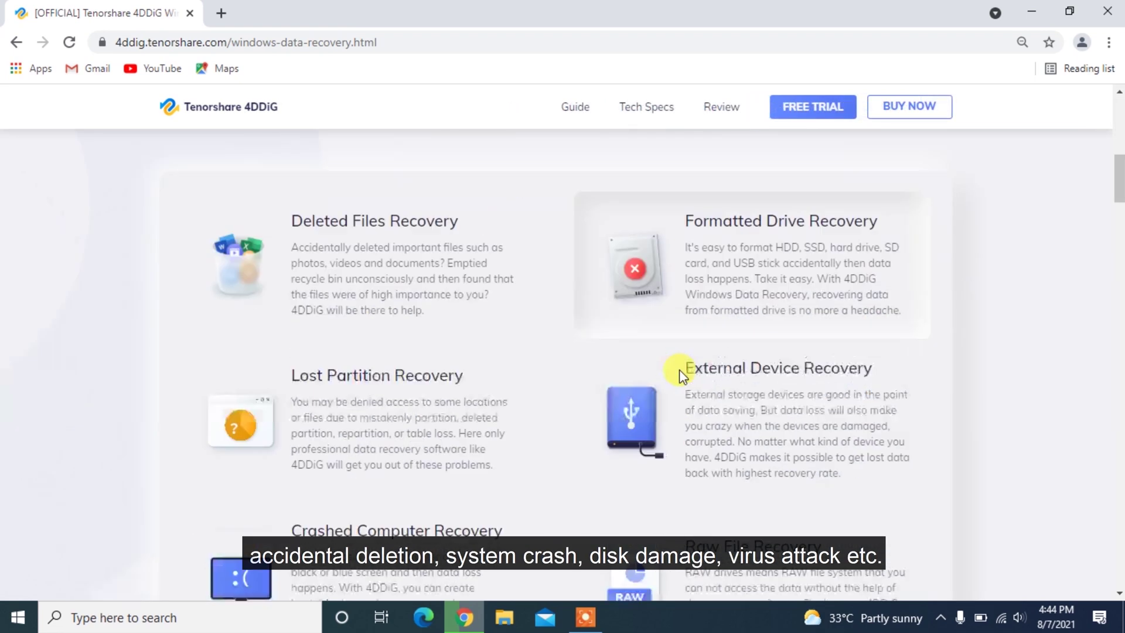
scroll(679, 369, down, 1)
scroll(659, 369, down, 2)
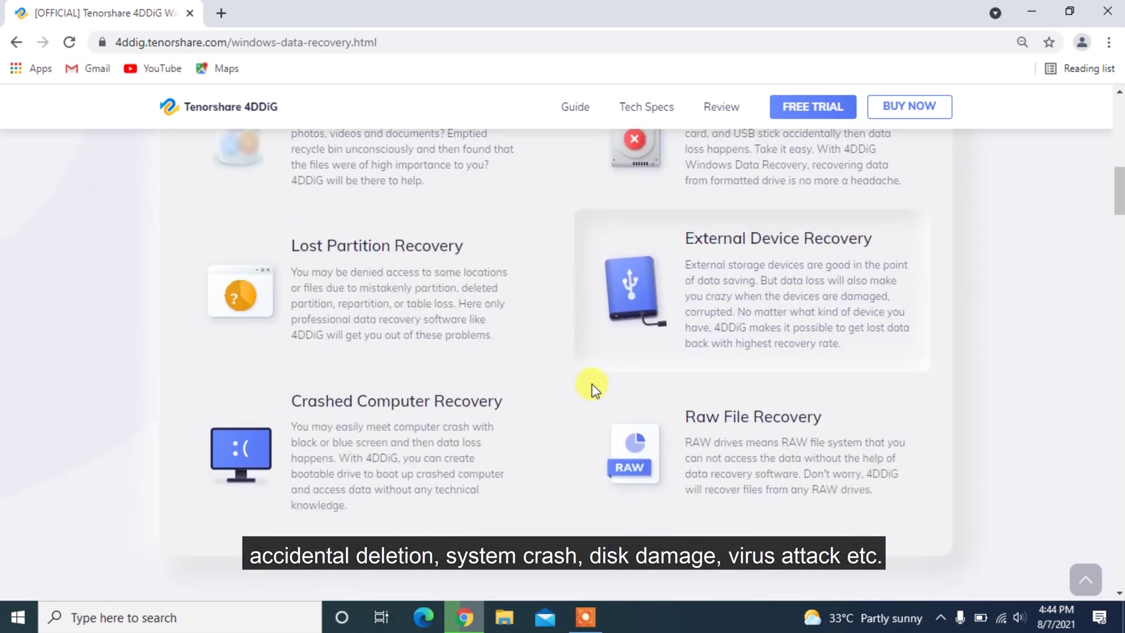
scroll(716, 448, down, 5)
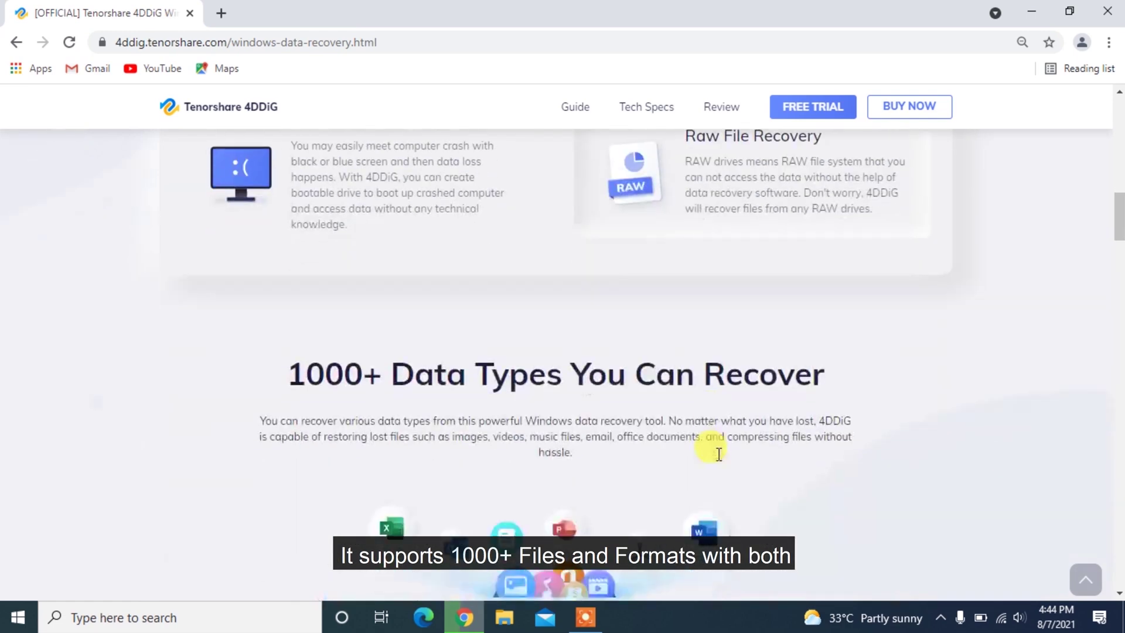
scroll(718, 454, down, 2)
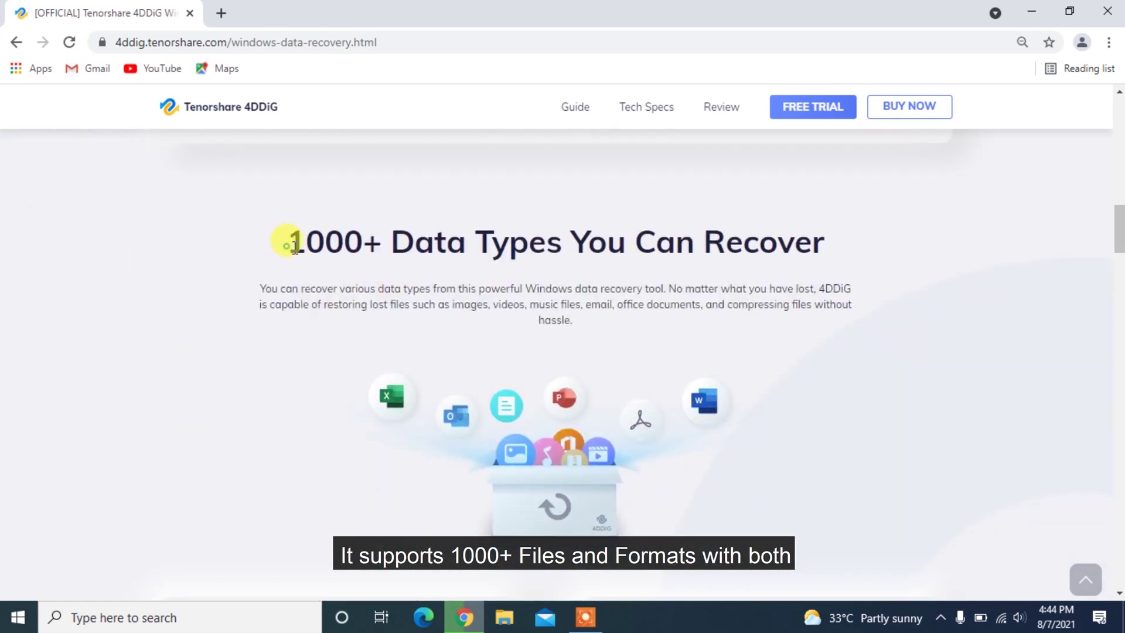
drag(293, 243, 852, 260)
click(851, 258)
scroll(689, 298, down, 15)
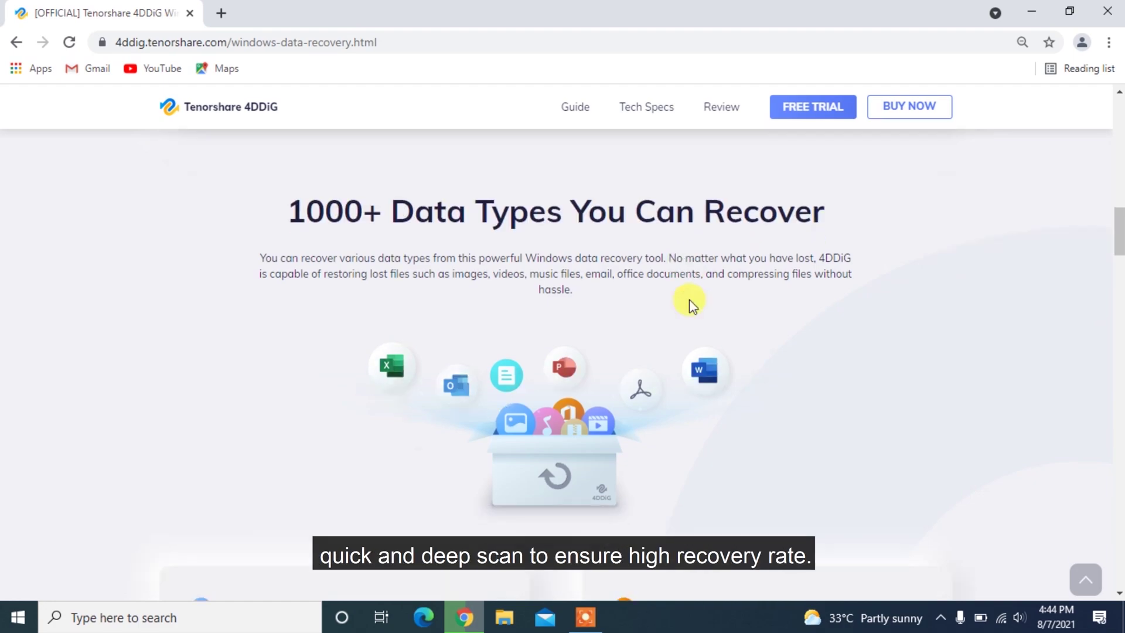
scroll(689, 298, down, 9)
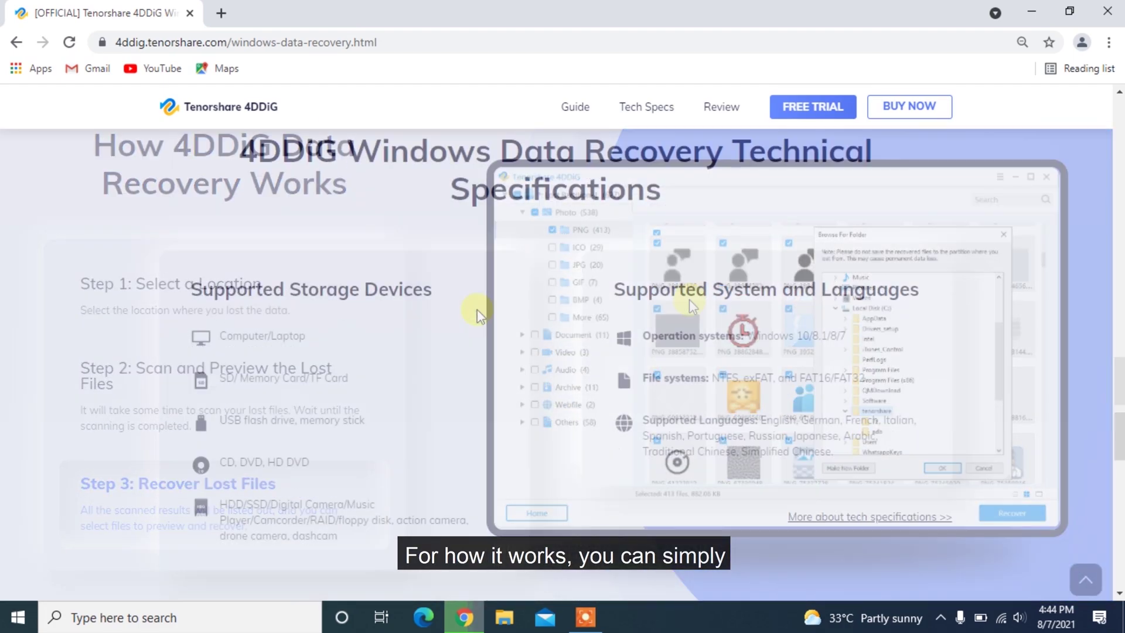
scroll(477, 309, down, 6)
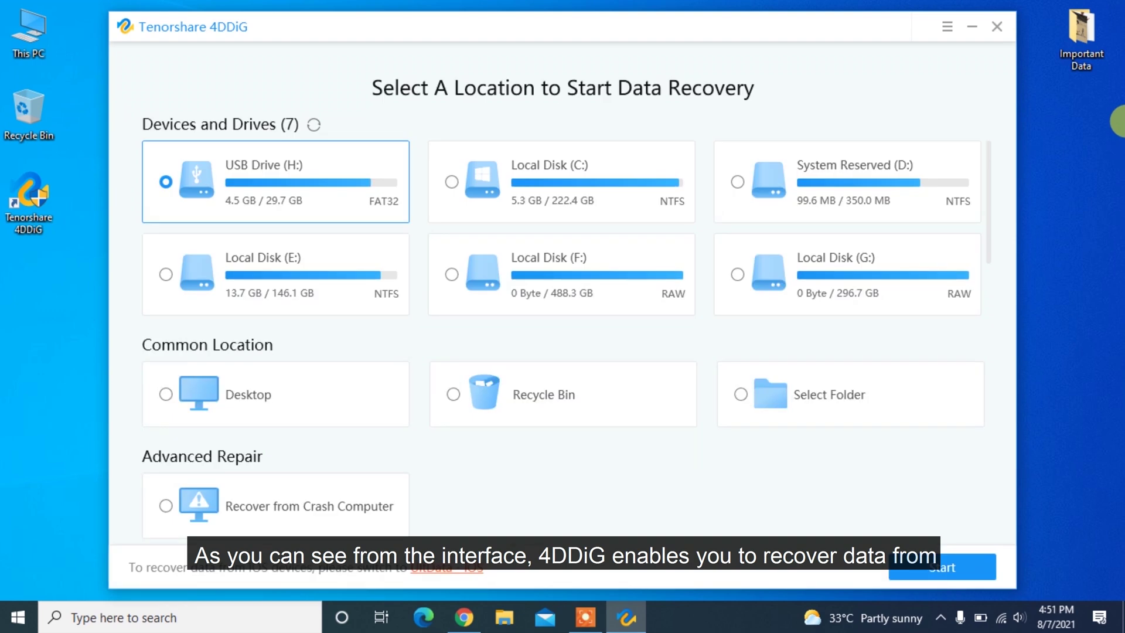
Step: Try the Local Disk (C:), USB Drive (H:), Recycle Bin and crashed computer location cards
click(624, 183)
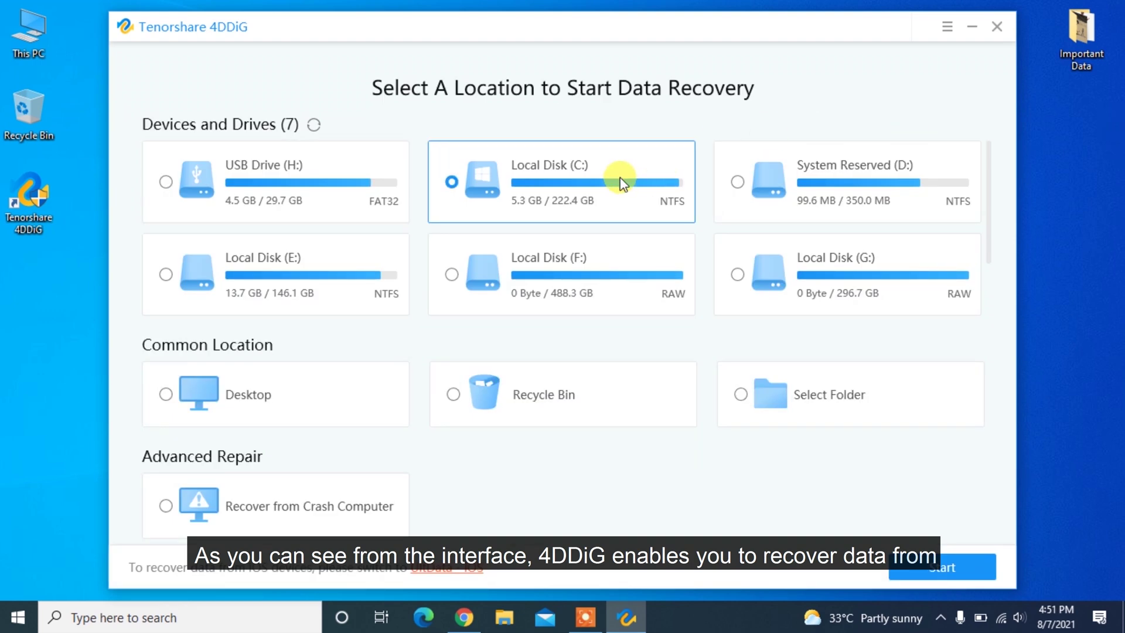
click(313, 187)
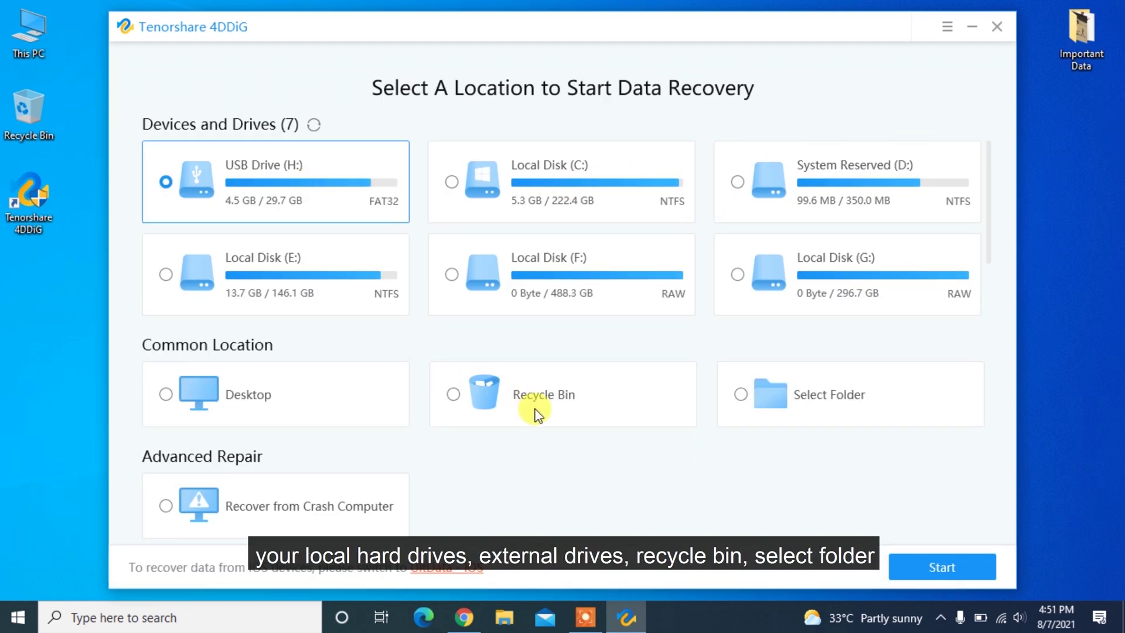
click(568, 403)
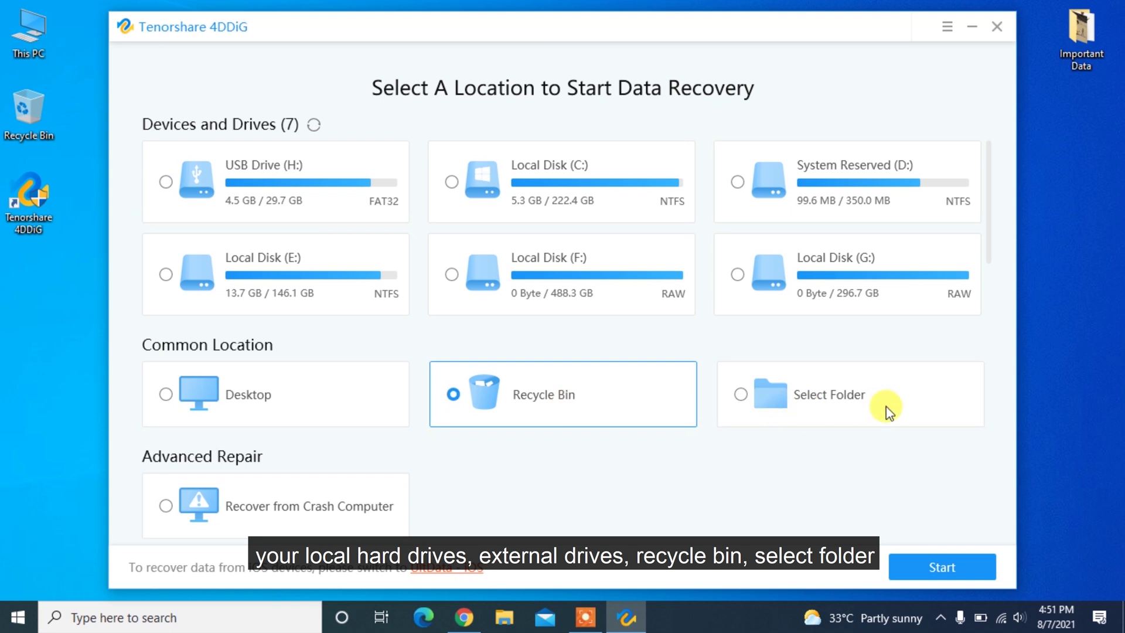
click(362, 510)
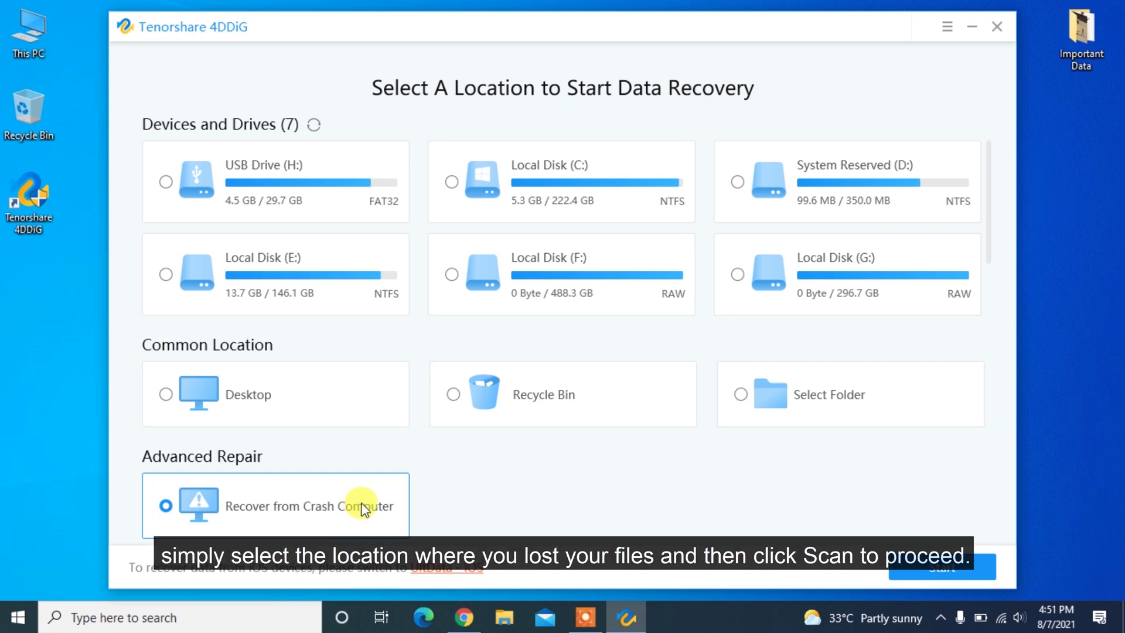
Step: Select the folder C:\Users\iPro\Desktop\Important Data and start the scan
click(854, 409)
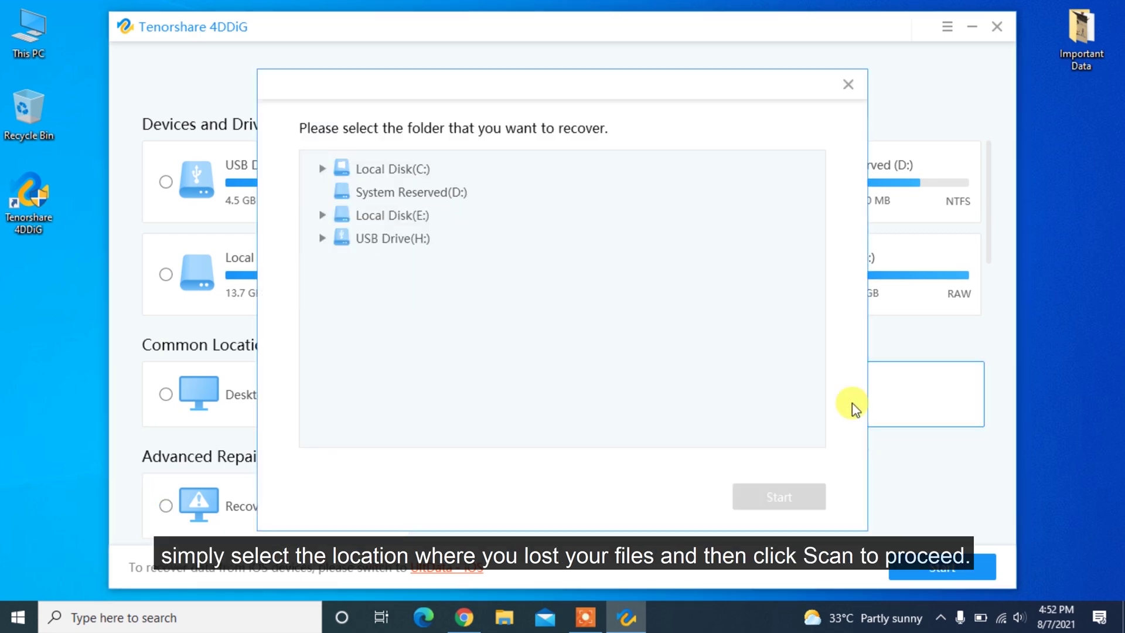
click(322, 169)
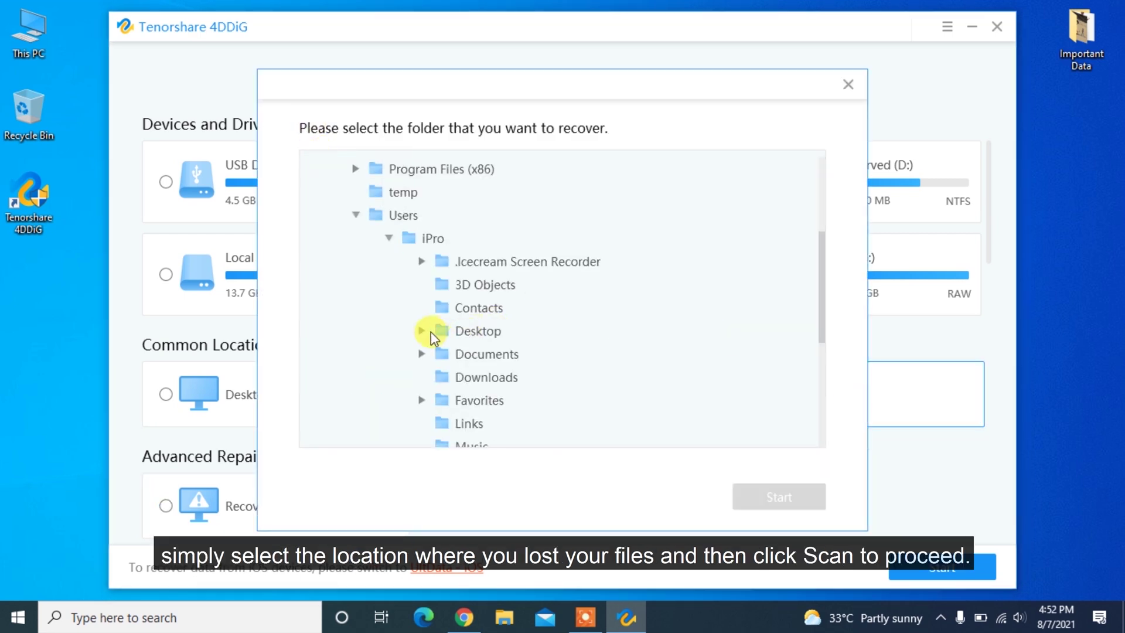
click(422, 330)
click(501, 351)
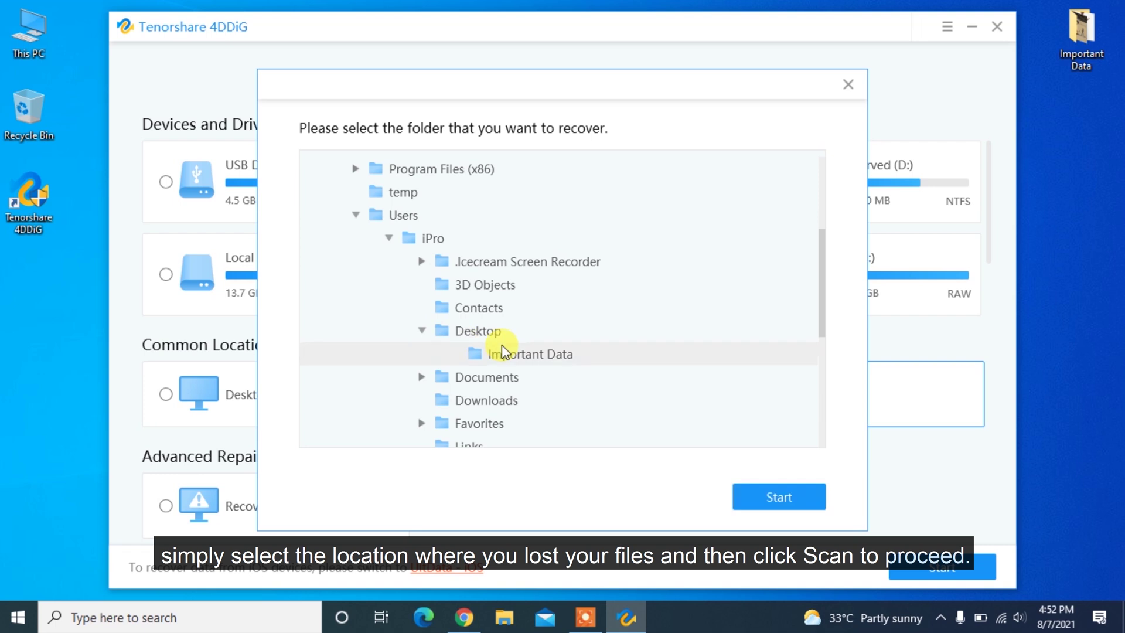
click(777, 489)
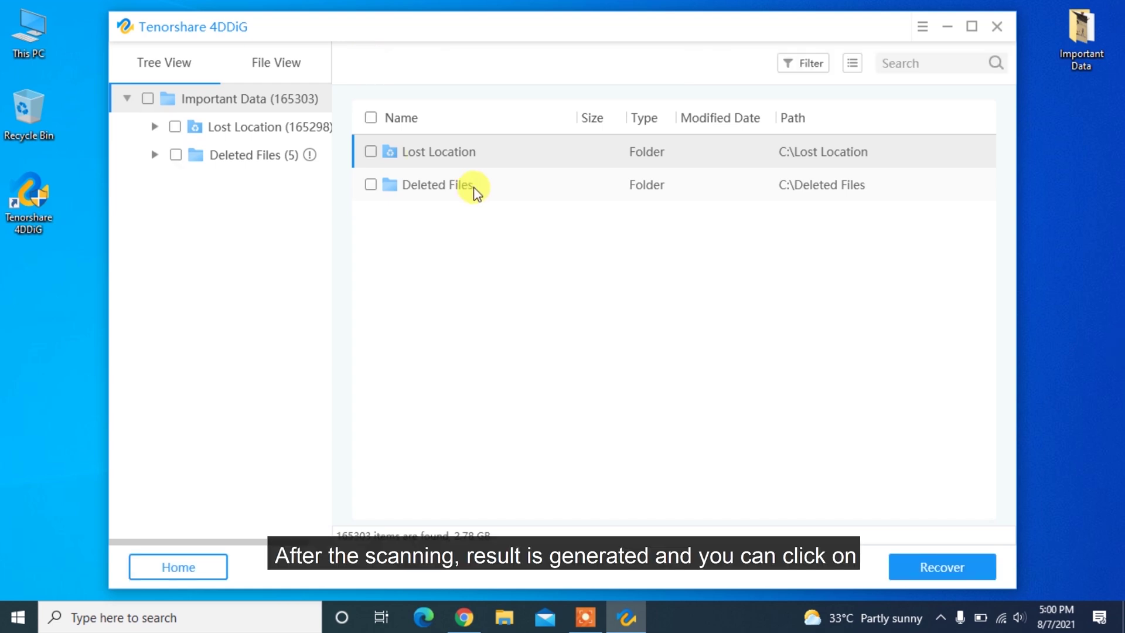
Step: Open Deleted Files down to Important Data and select all five found files
double_click(472, 186)
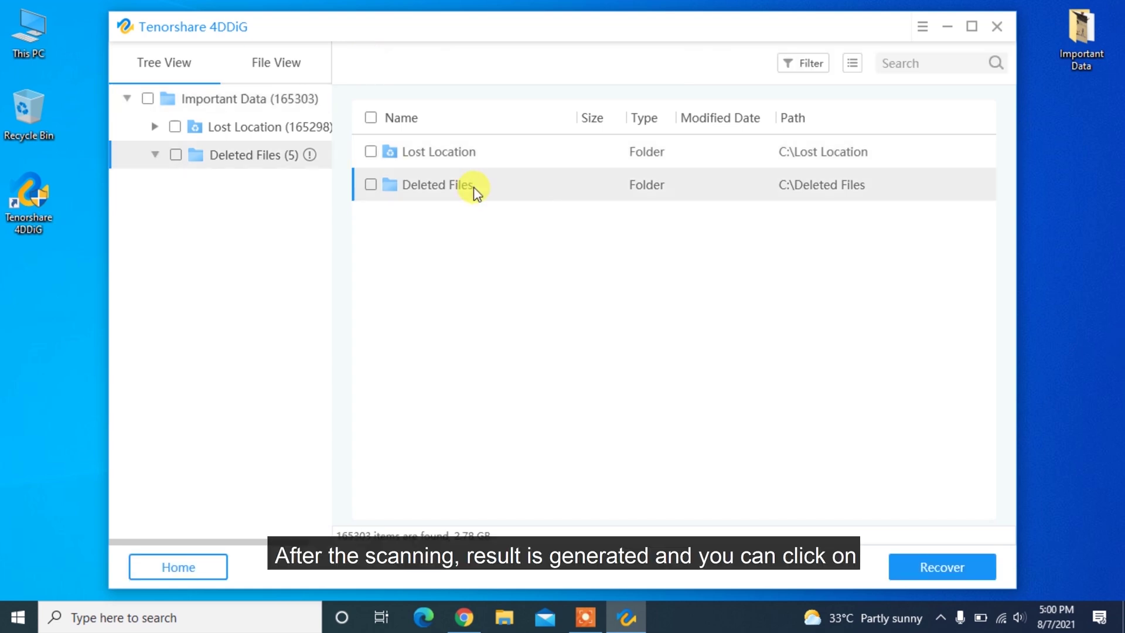
double_click(493, 153)
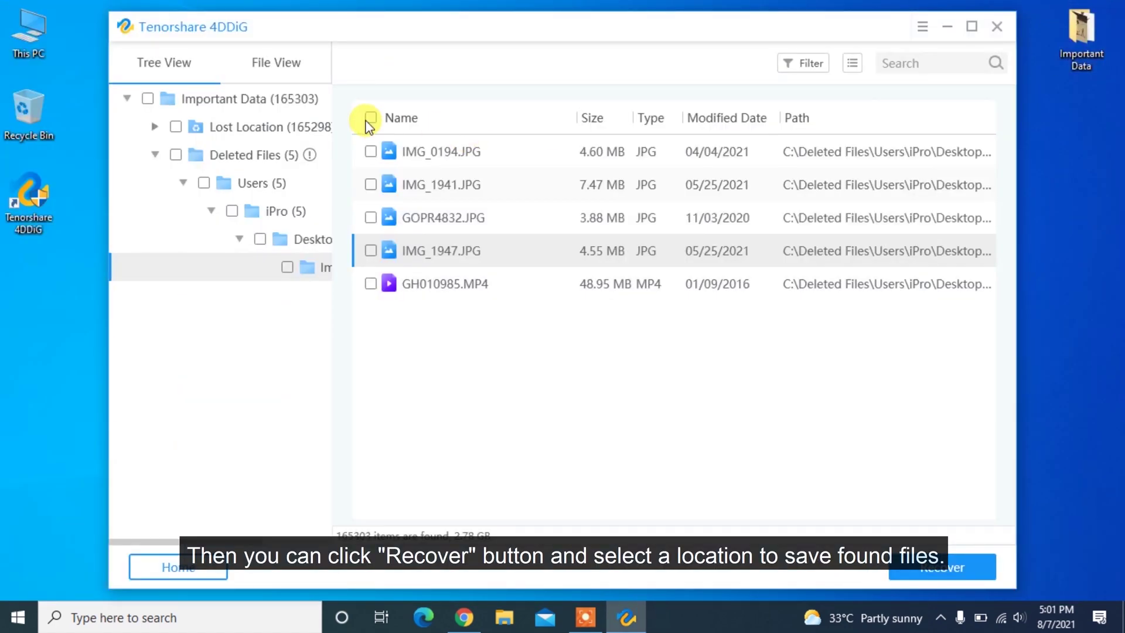
click(370, 118)
Step: Recover the selected files to the Desktop and confirm the recovery
click(939, 571)
click(323, 186)
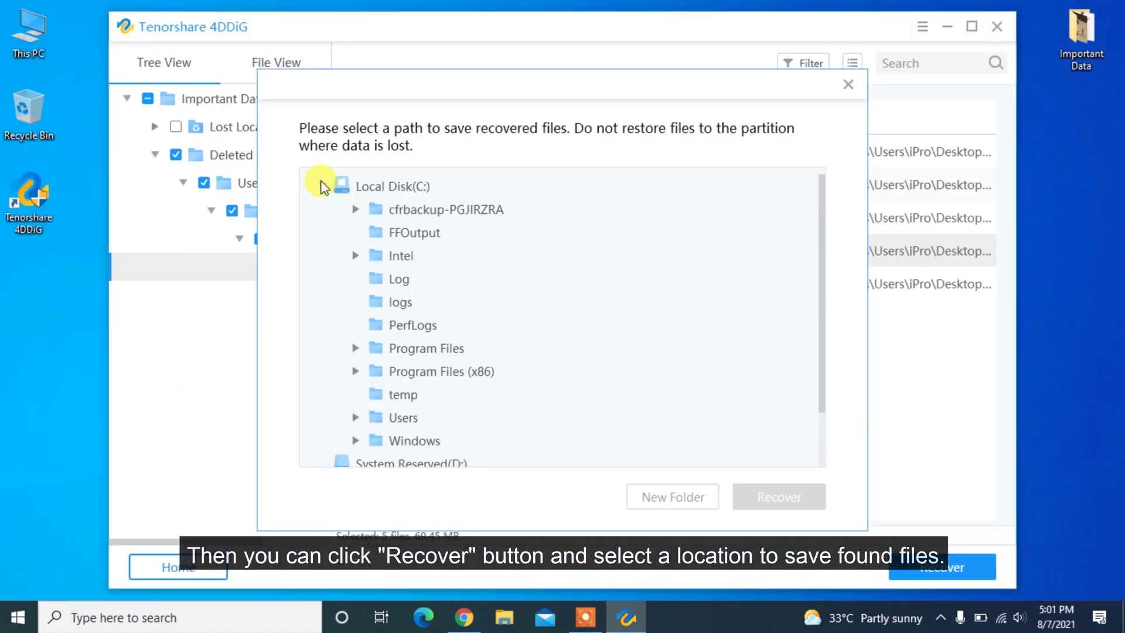
click(472, 351)
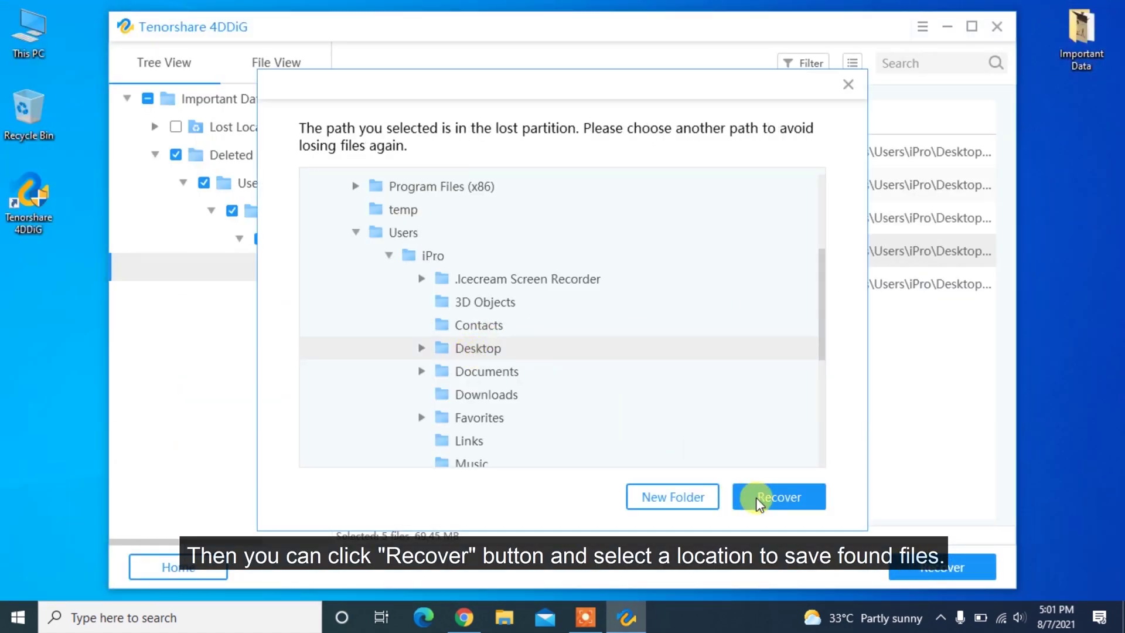
click(759, 503)
click(677, 358)
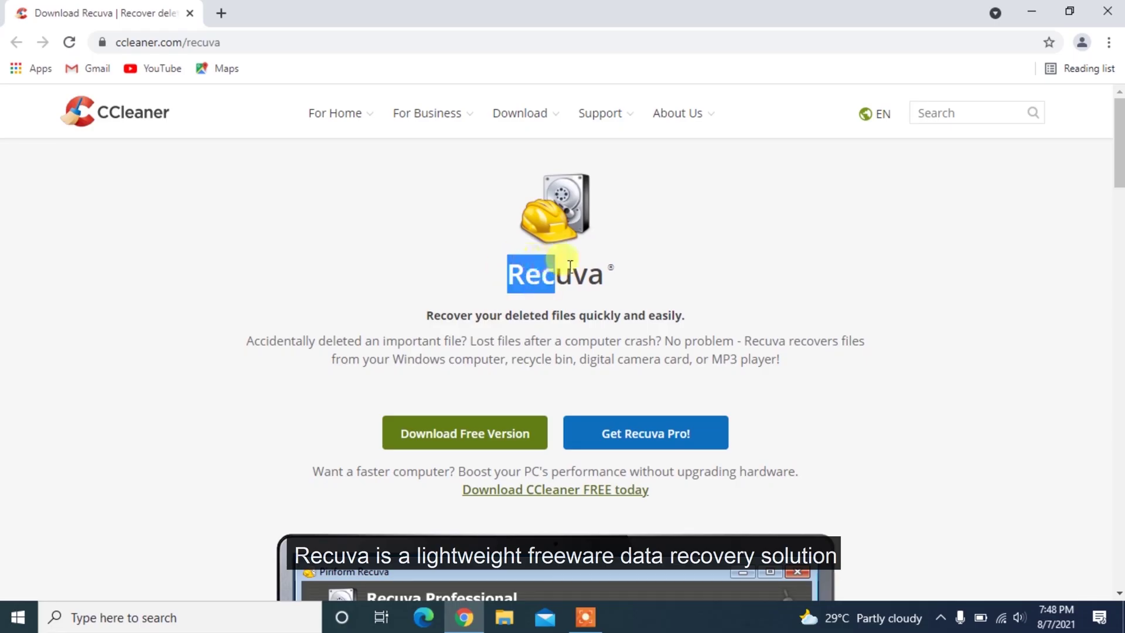
click(630, 281)
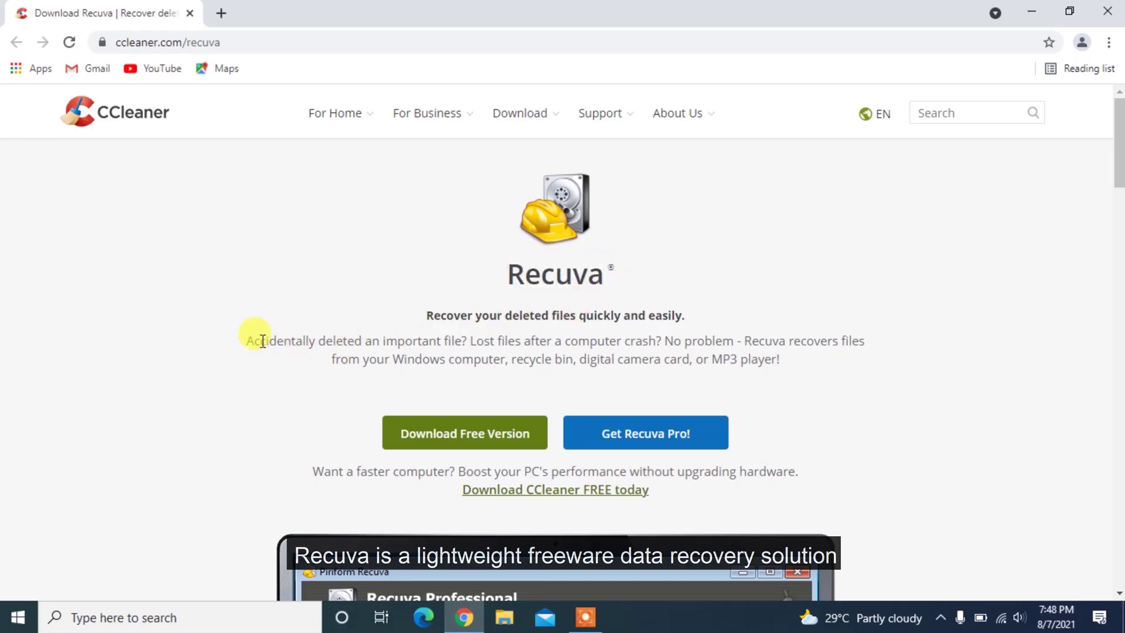
Step: Highlight the Recuva description paragraph, then scroll to the damaged-disk recovery and deep scan features
drag(249, 339, 787, 366)
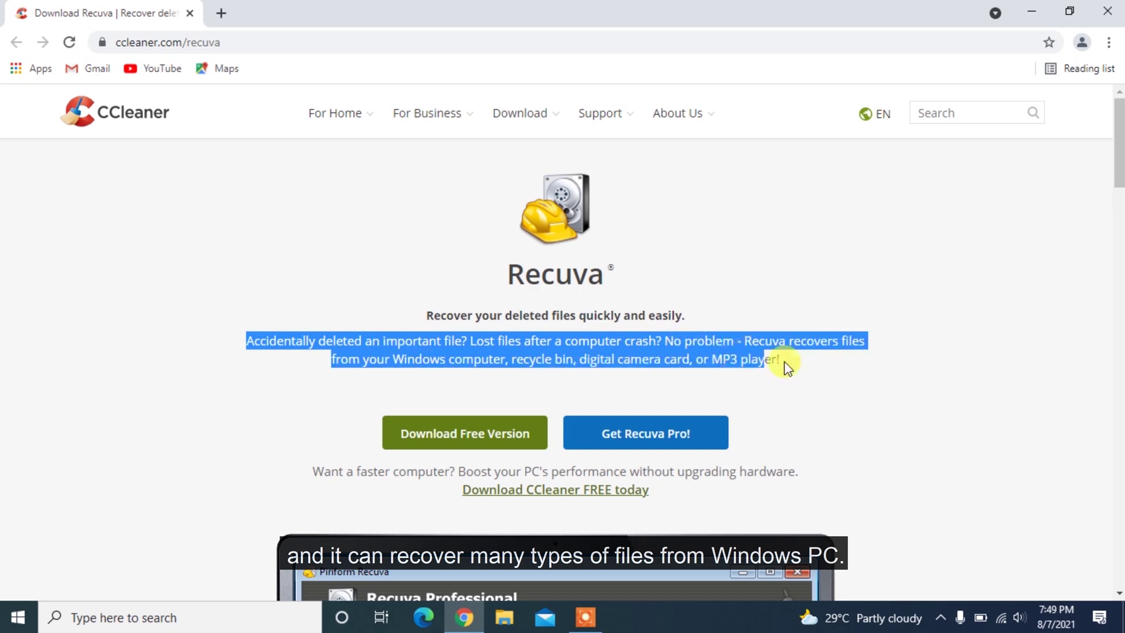
click(813, 370)
scroll(679, 422, down, 6)
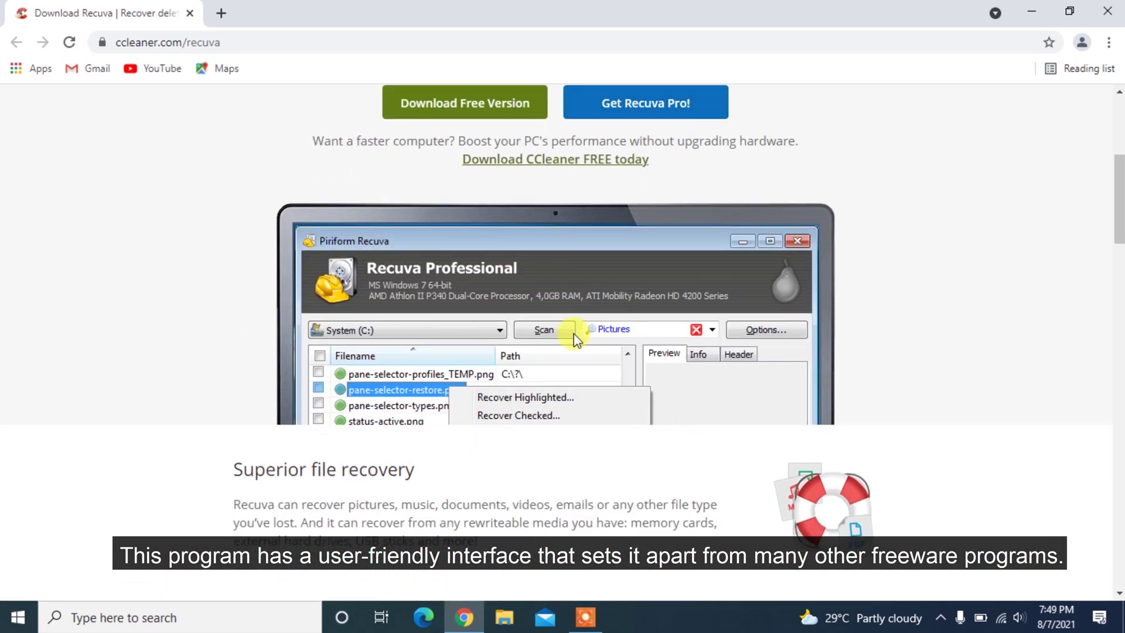
scroll(575, 324, down, 7)
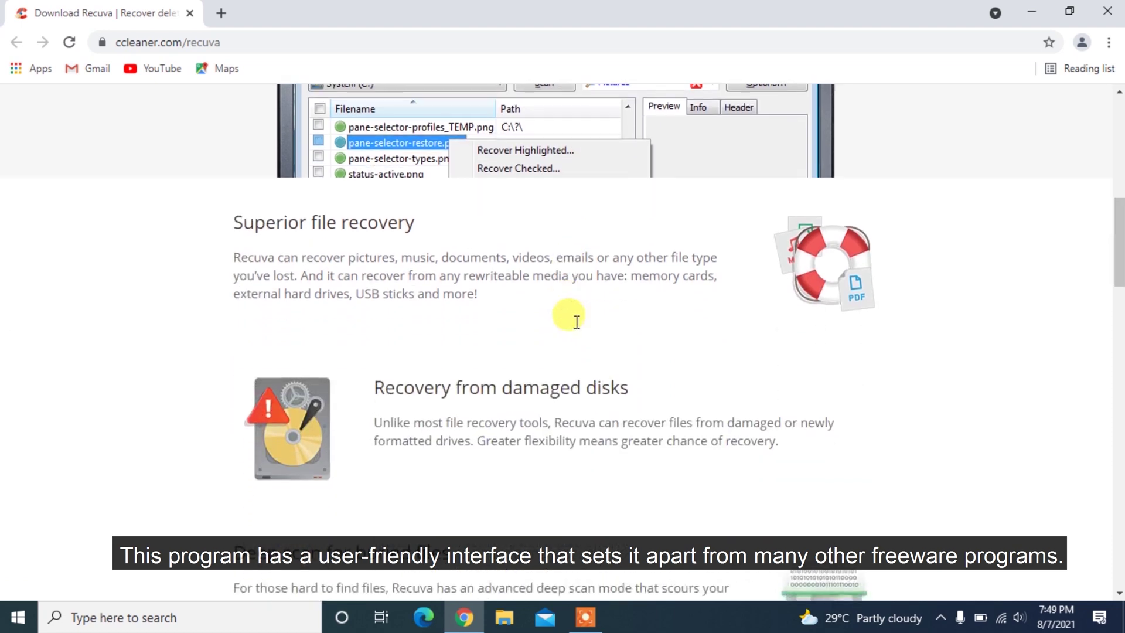
scroll(575, 332, down, 1)
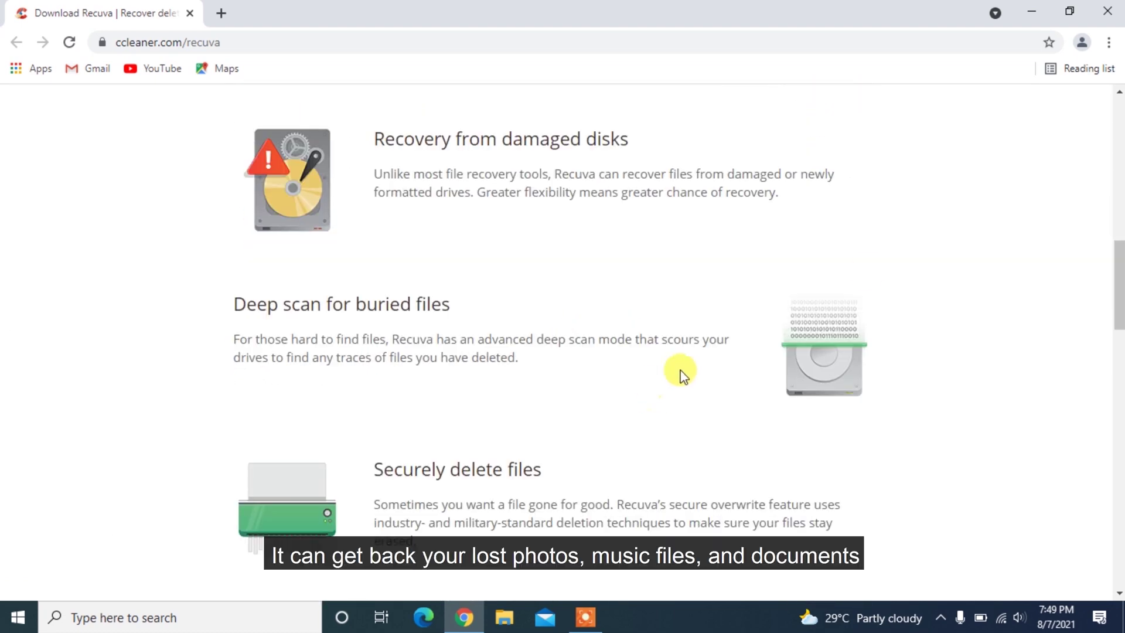
Step: In the Recuva Wizard, choose All Files, keep 'I'm not sure' for location, and start the scan
click(1034, 14)
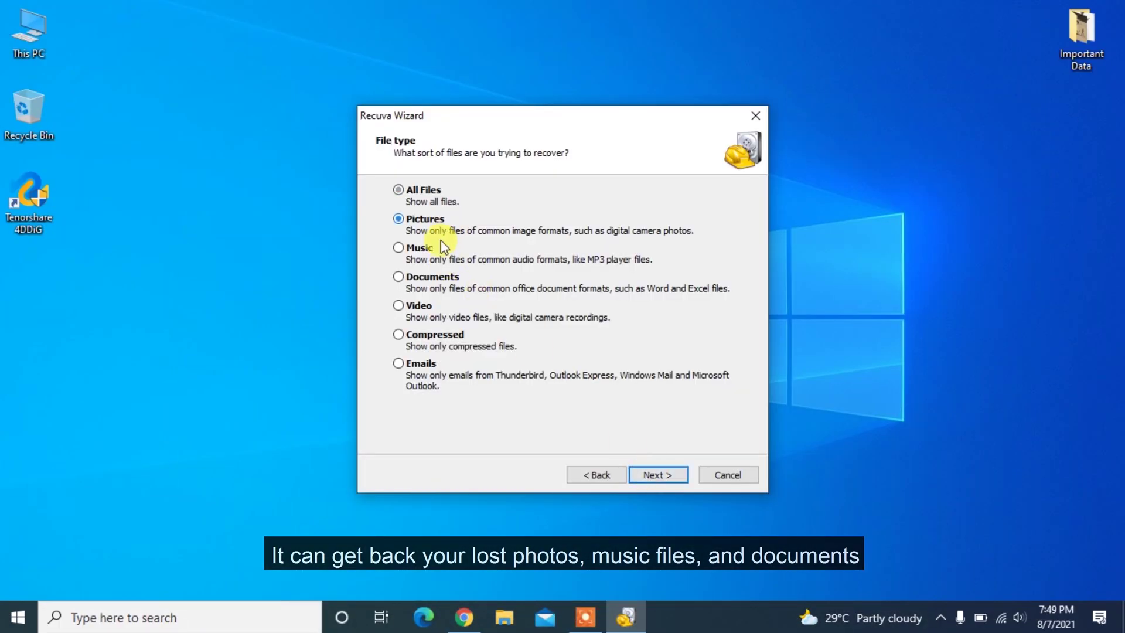
click(446, 317)
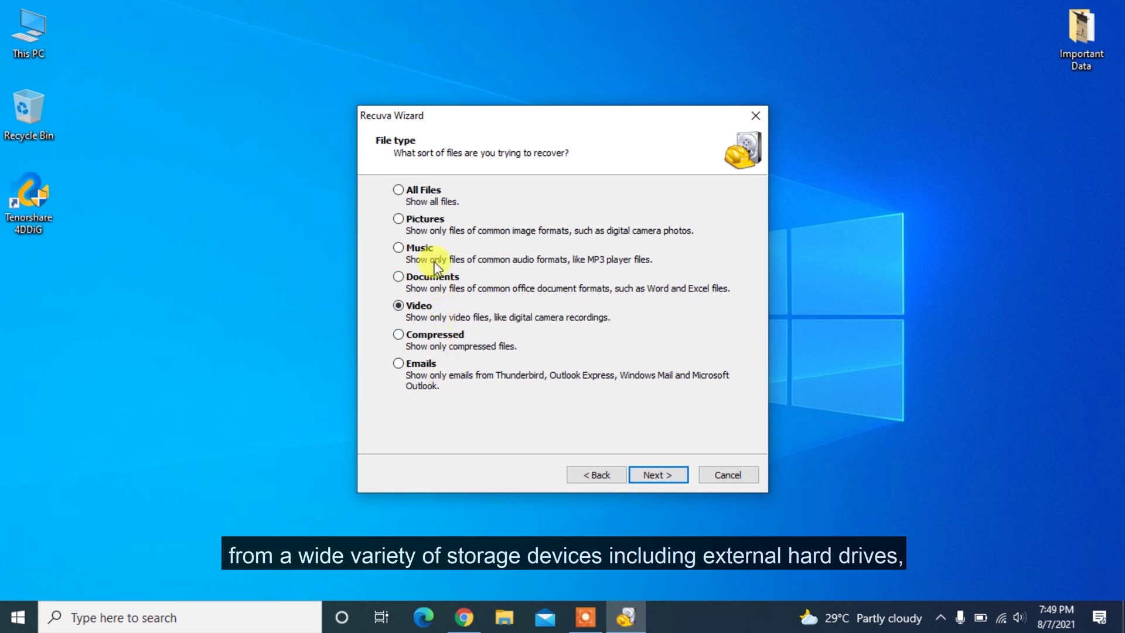
click(439, 188)
click(650, 472)
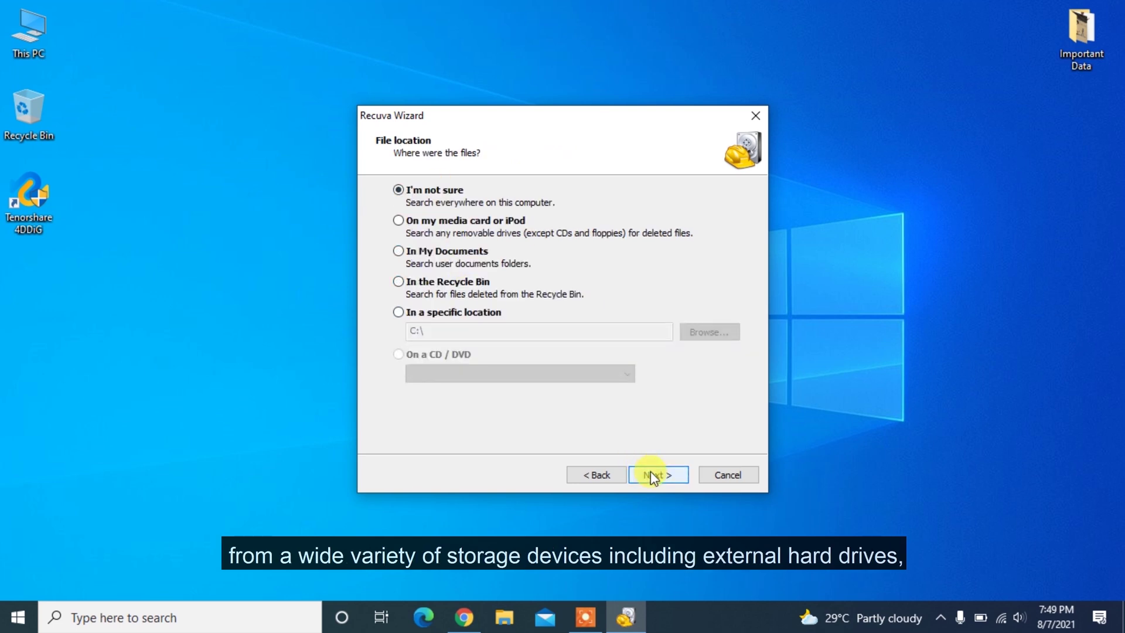
click(651, 472)
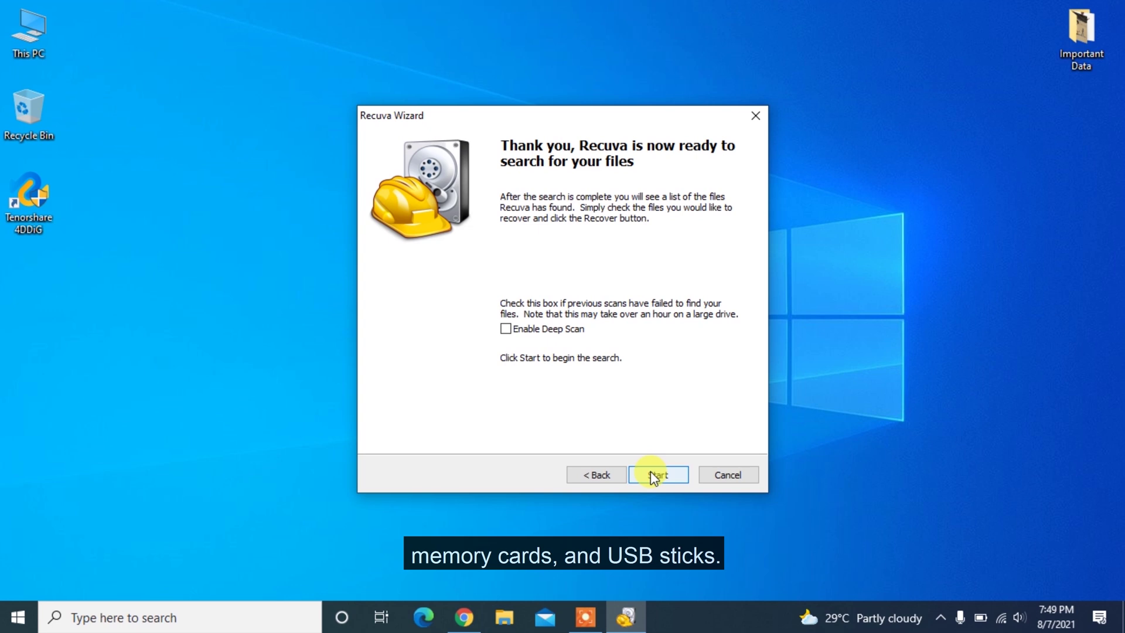
click(650, 472)
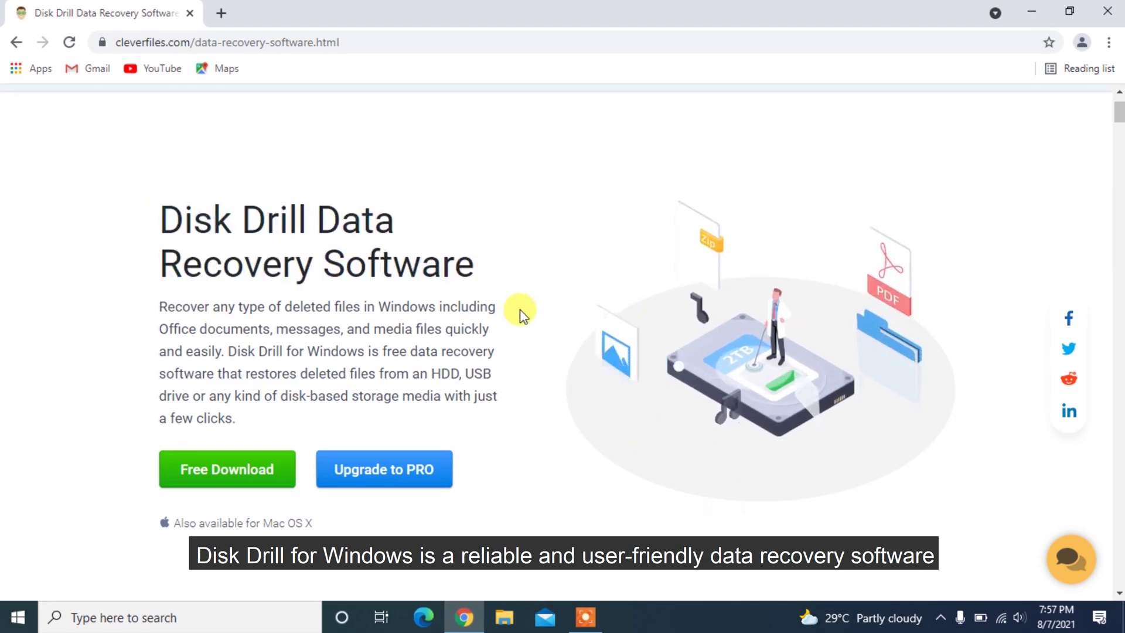
Step: Scroll the Disk Drill page, highlighting the free 500 MB recovery feature and the 'Recover Data From a Variety of Devices' heading
scroll(520, 311, down, 8)
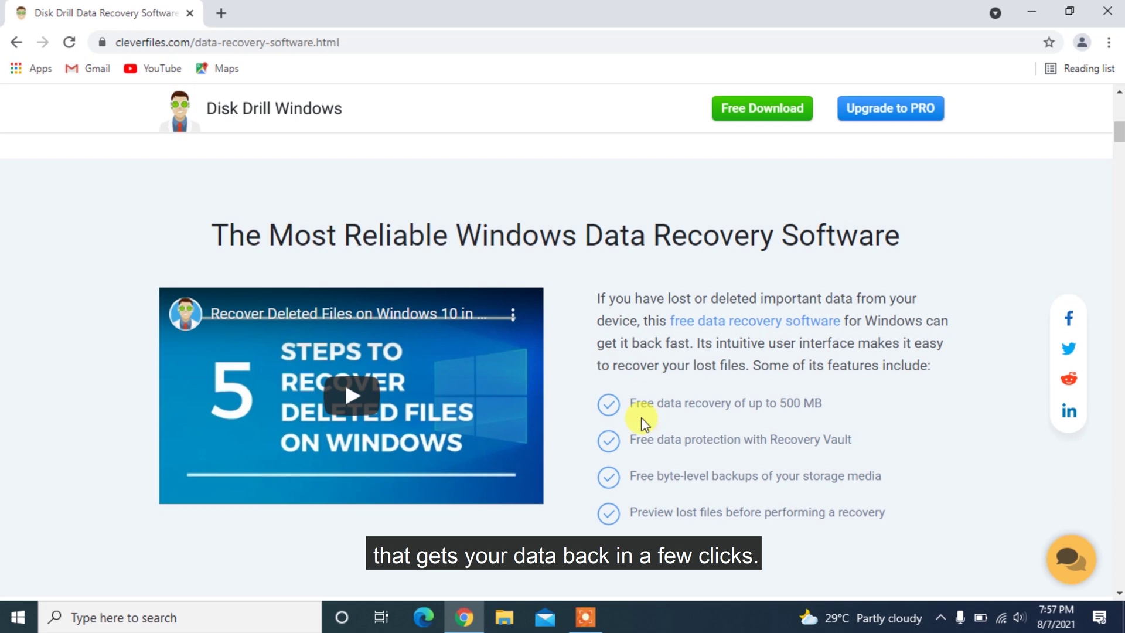
drag(620, 403, 776, 401)
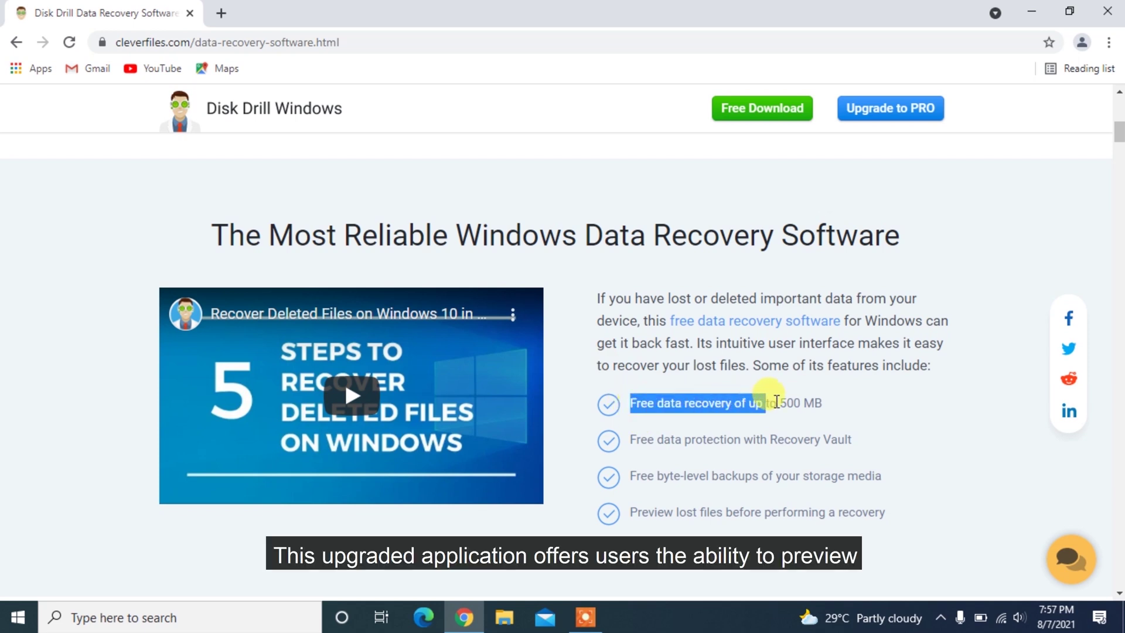
click(823, 401)
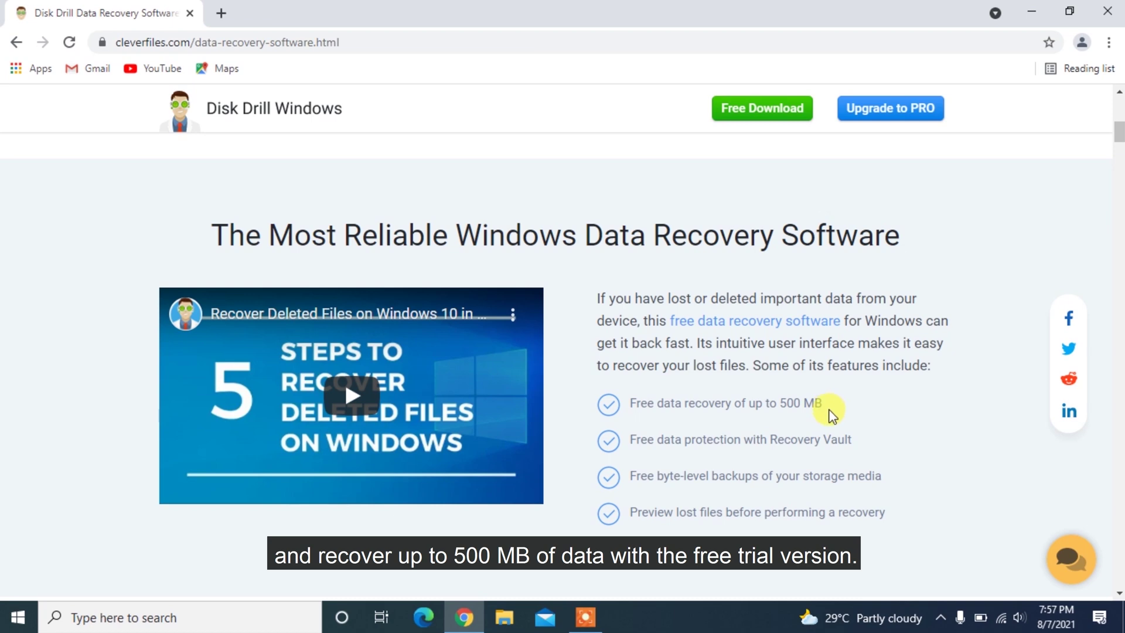
scroll(831, 413, down, 7)
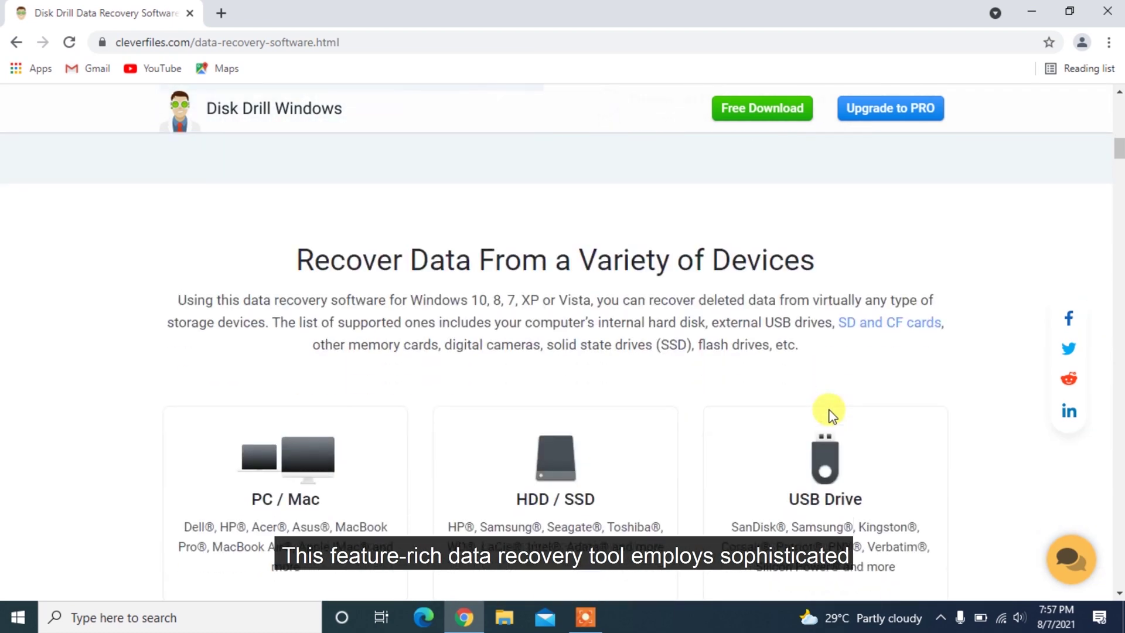
scroll(828, 413, down, 1)
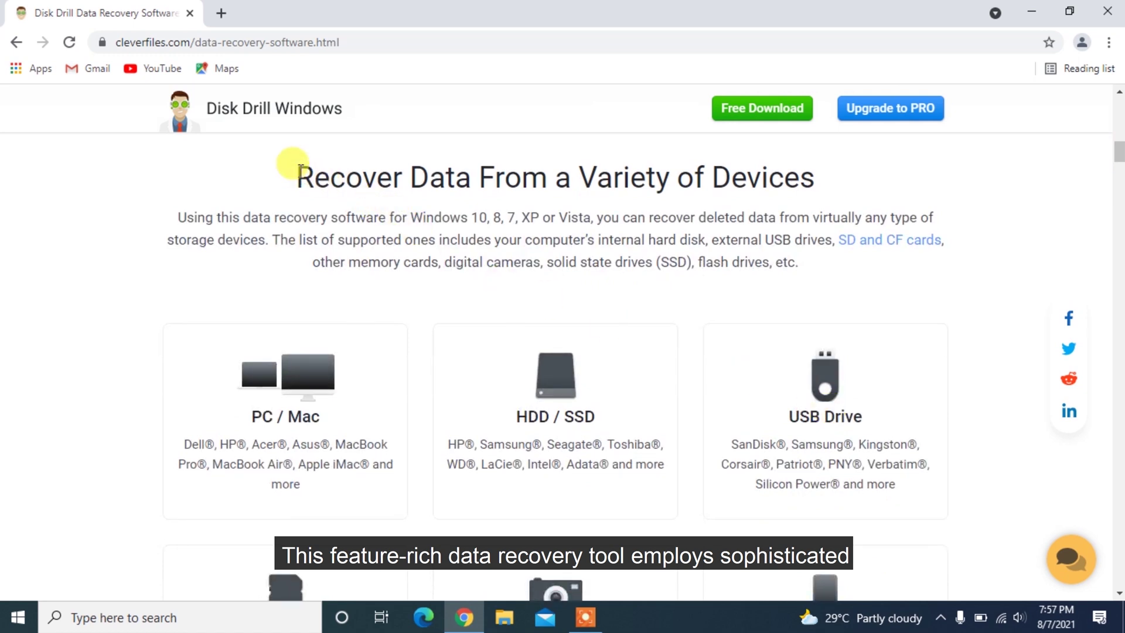
drag(300, 171, 870, 178)
click(869, 178)
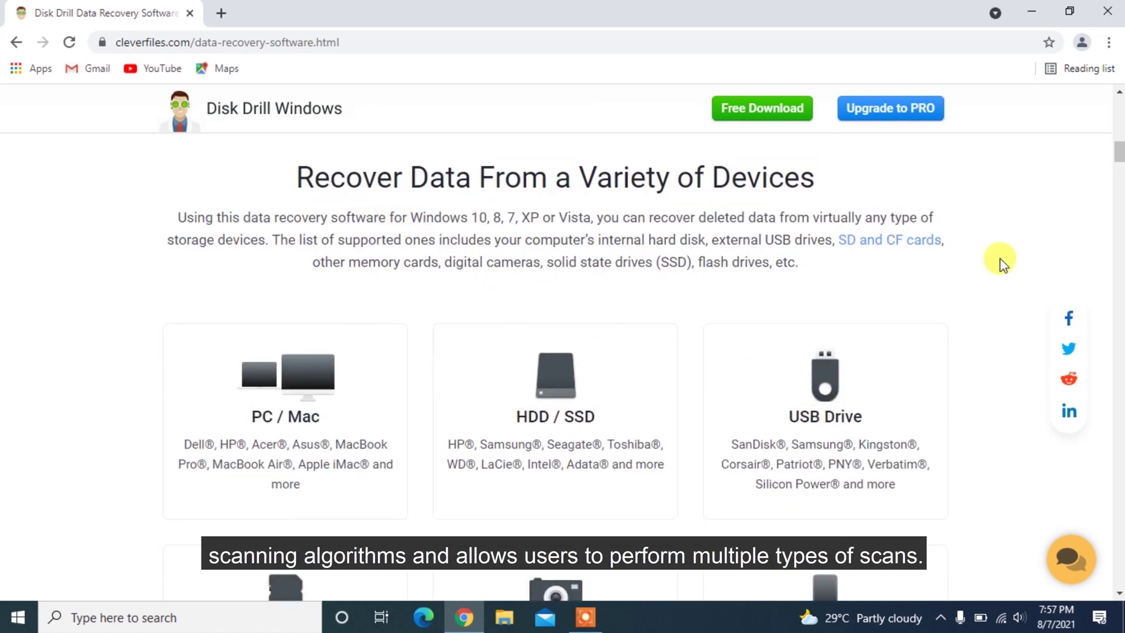
scroll(1001, 263, down, 3)
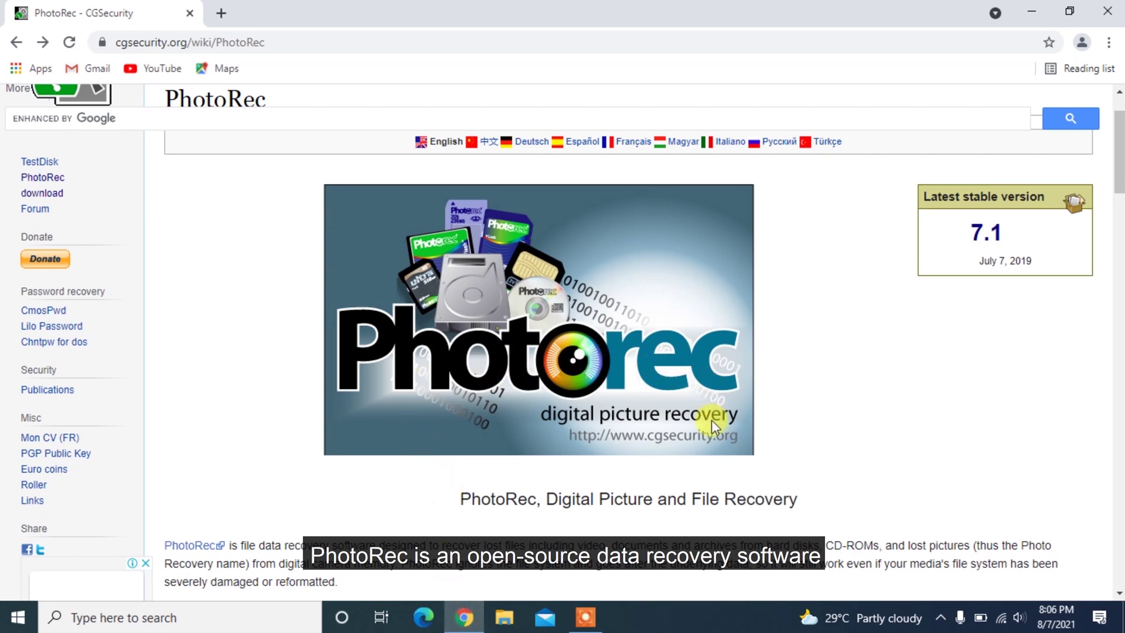
Step: Open 'Download TestDisk & PhotoRec' from the wiki and scroll to the 7.2-WIP download list
scroll(722, 464, down, 8)
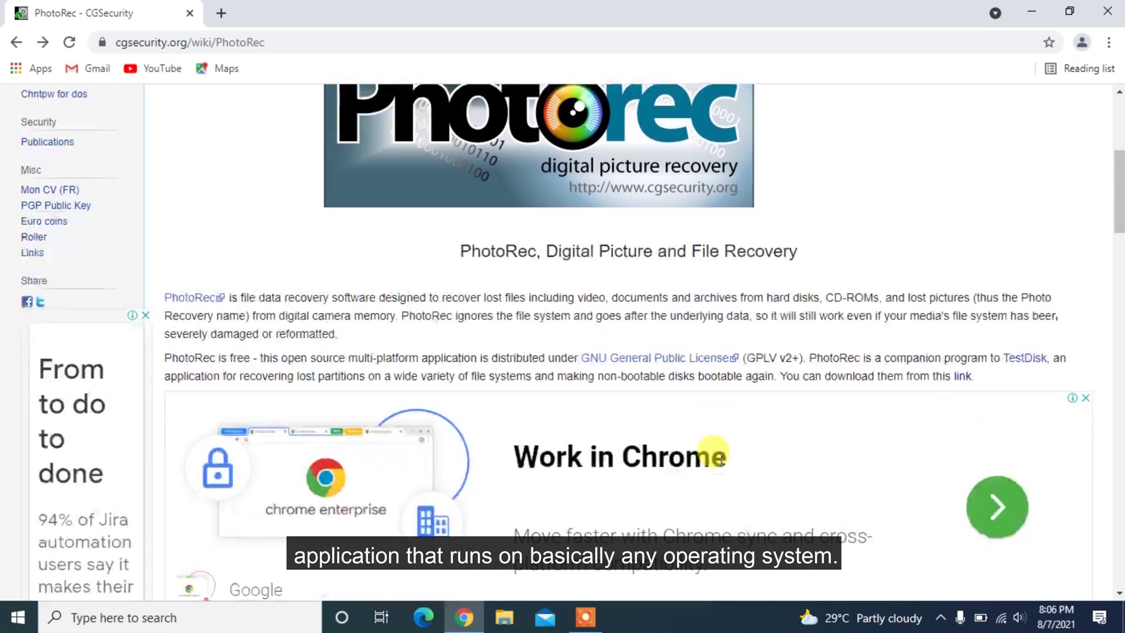
scroll(720, 458, down, 9)
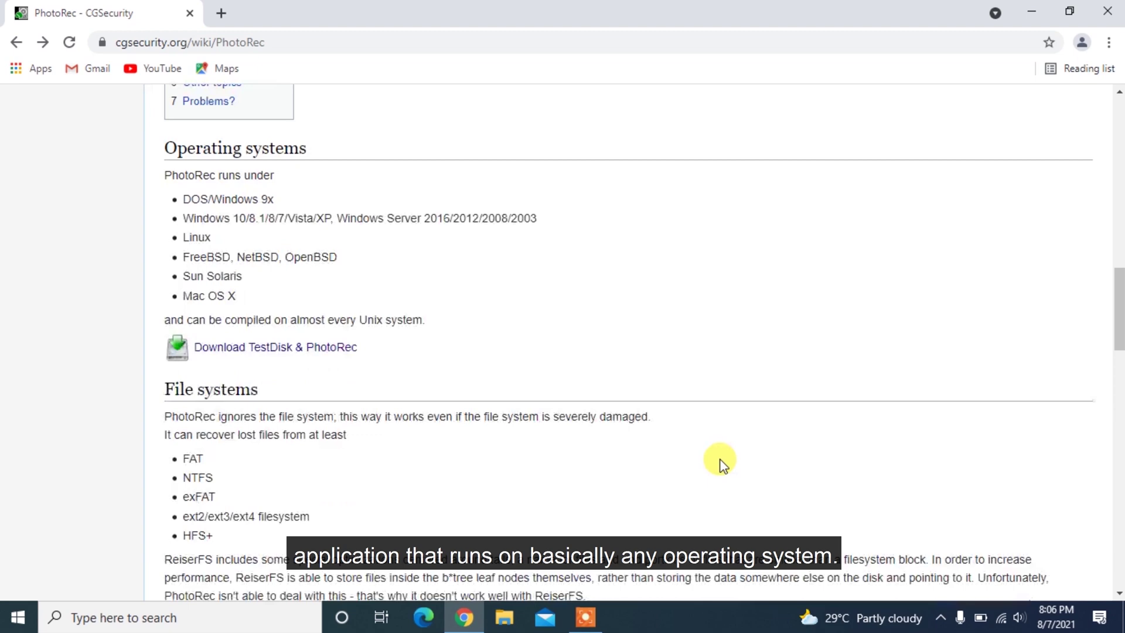
click(259, 256)
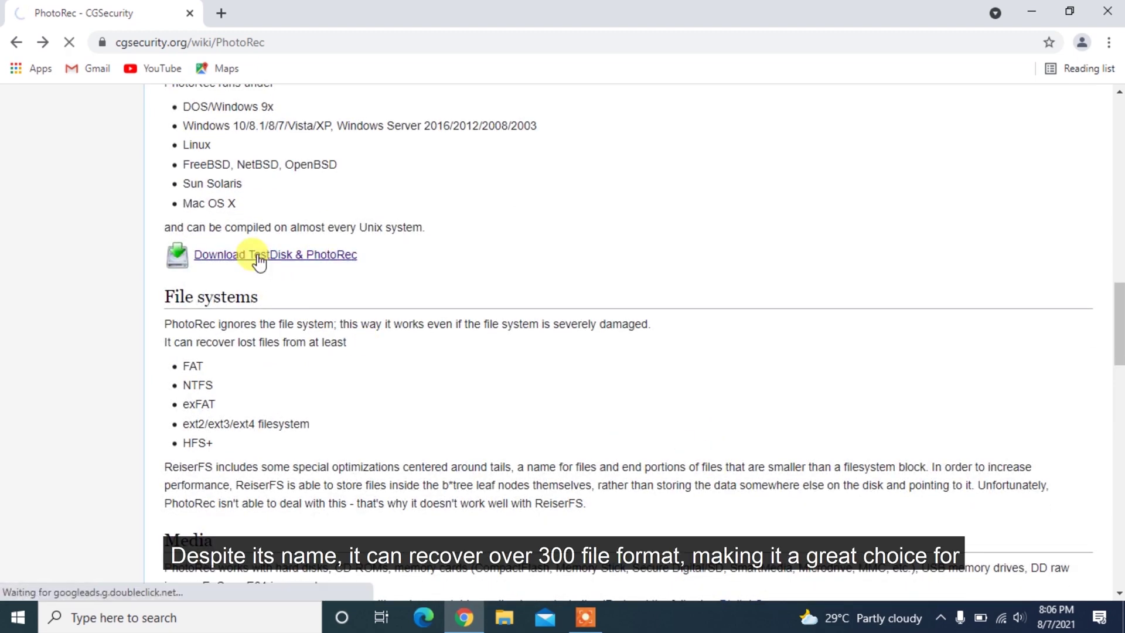
scroll(585, 380, down, 3)
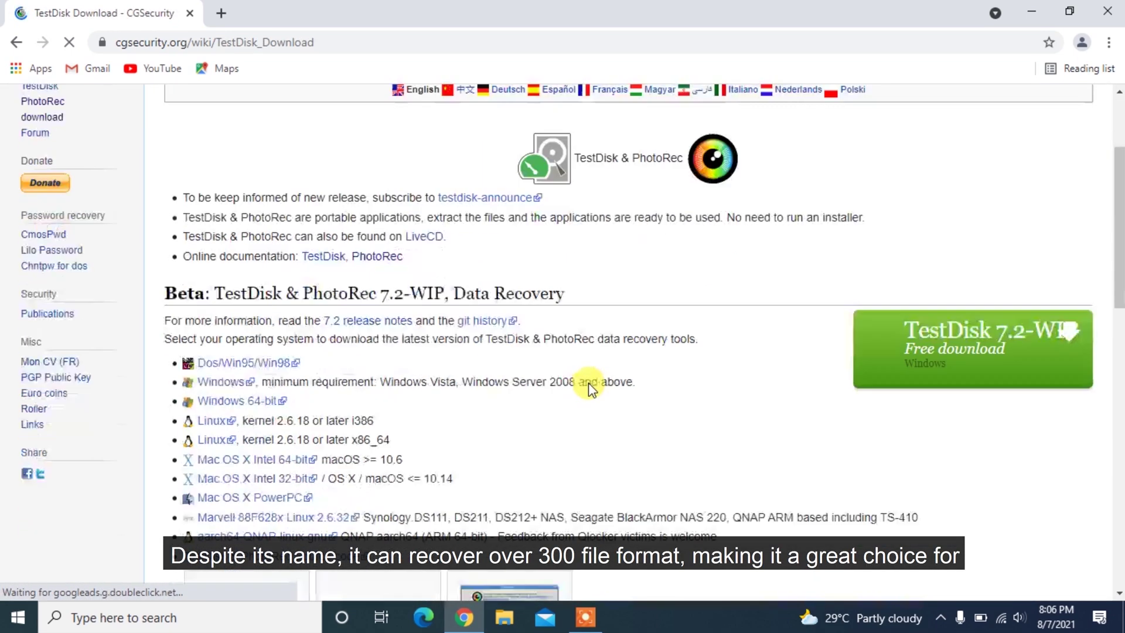
scroll(588, 382, down, 2)
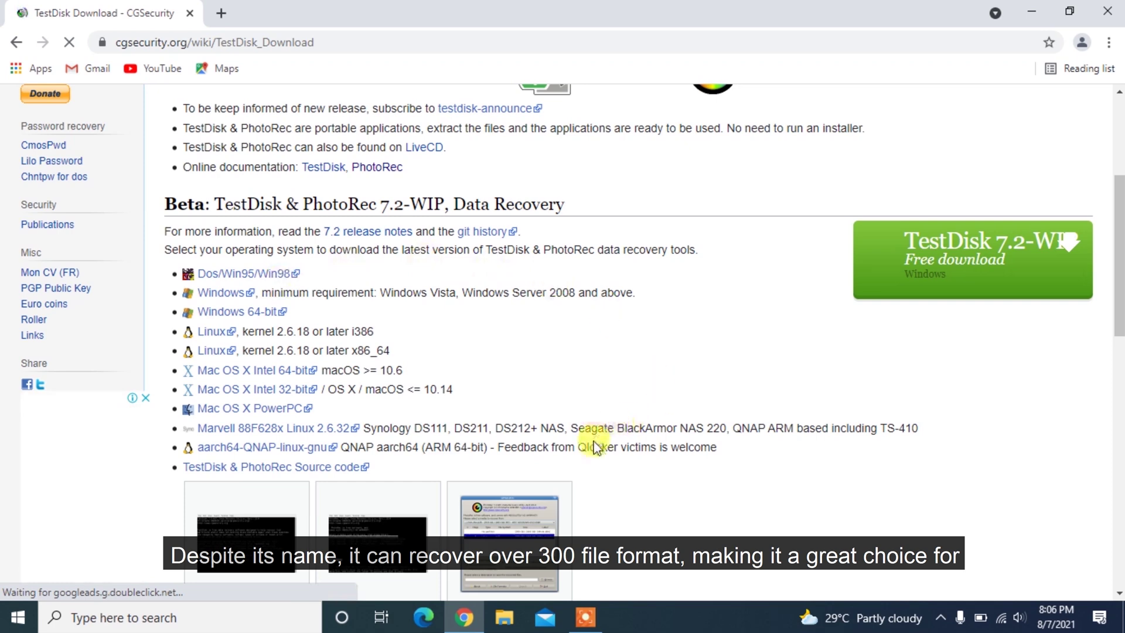
scroll(753, 422, down, 2)
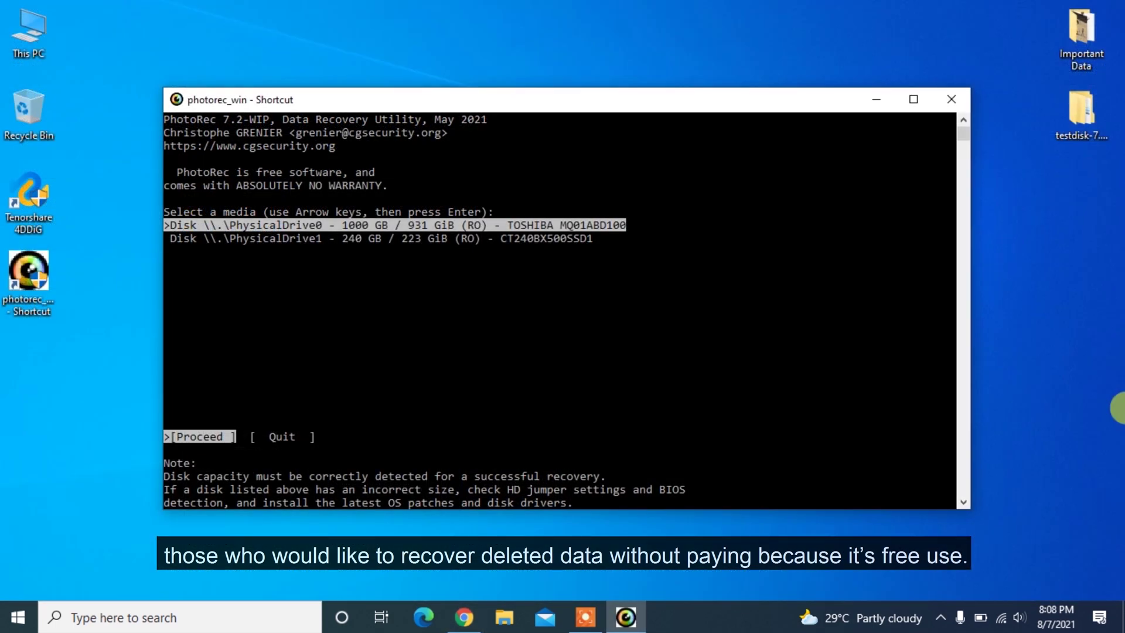
Step: Choose the 240 GB PhysicalDrive1 and a partition, confirm the filesystem type, and browse destination folders
key(Down)
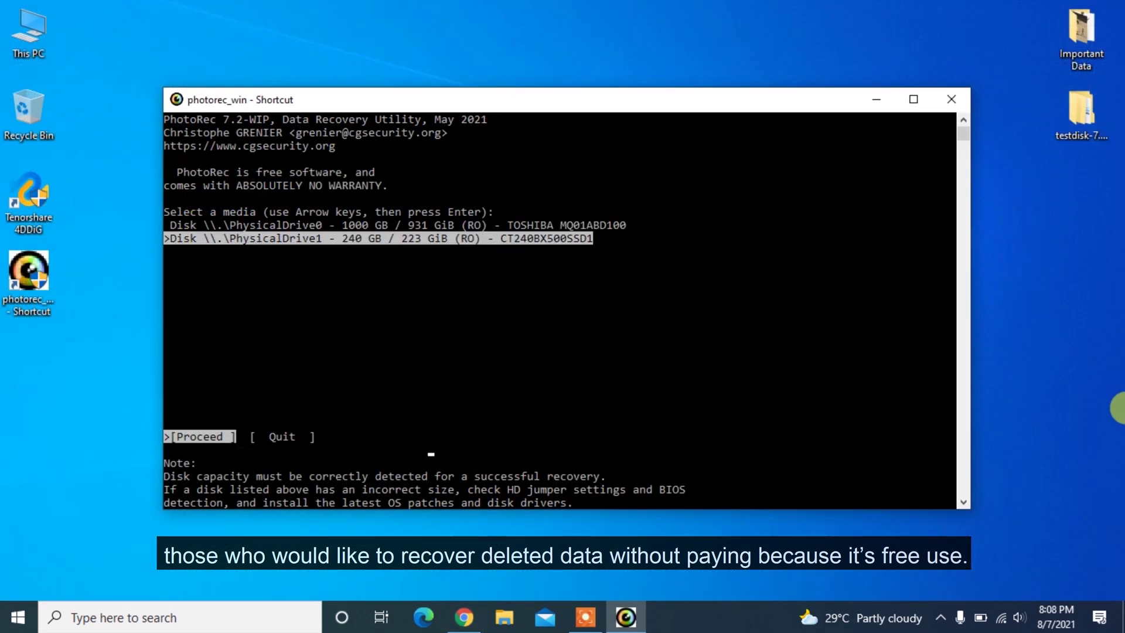
key(Return)
key(Down)
key(Down)
key(Down)
key(Down)
key(Up)
key(Up)
key(Up)
key(Up)
key(Up)
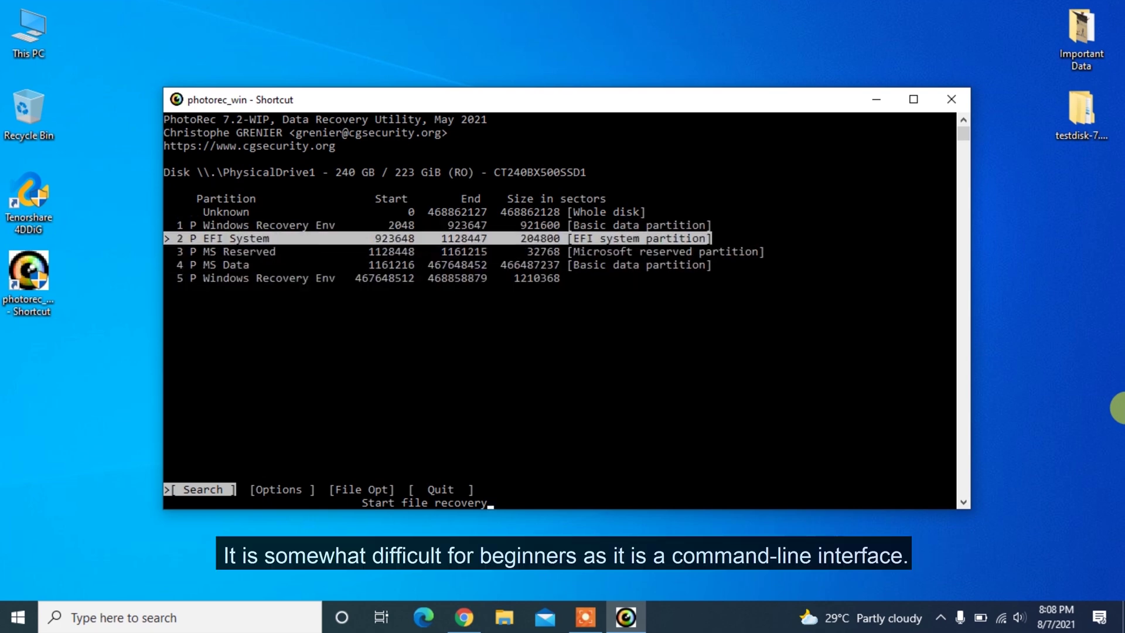
key(Return)
key(Return)
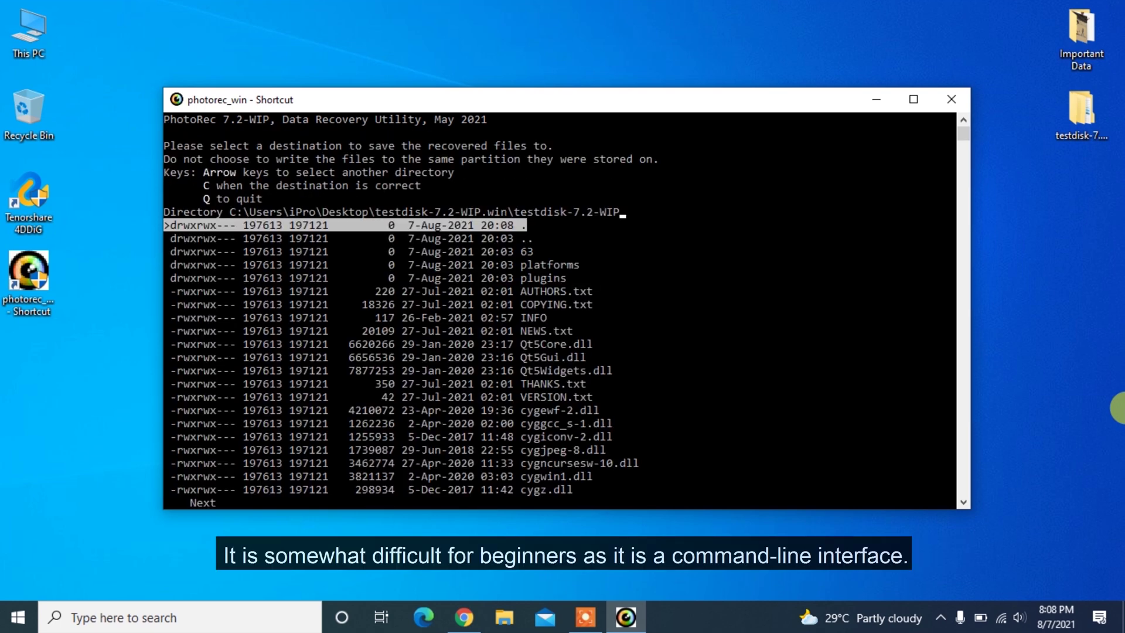
key(Down)
key(Down)
key(Down)
key(Down)
key(Down)
key(Down)
key(Down)
key(Down)
key(Down)
key(Down)
key(Down)
key(Down)
key(Down)
key(Down)
key(Down)
key(Down)
key(Down)
key(Down)
key(Down)
key(Down)
key(Down)
key(Down)
key(Down)
key(Down)
key(Down)
key(Down)
key(Down)
key(Down)
key(Down)
key(Down)
key(Down)
key(Down)
key(Down)
key(Down)
key(Down)
key(Down)
key(Down)
key(Down)
key(Down)
key(Down)
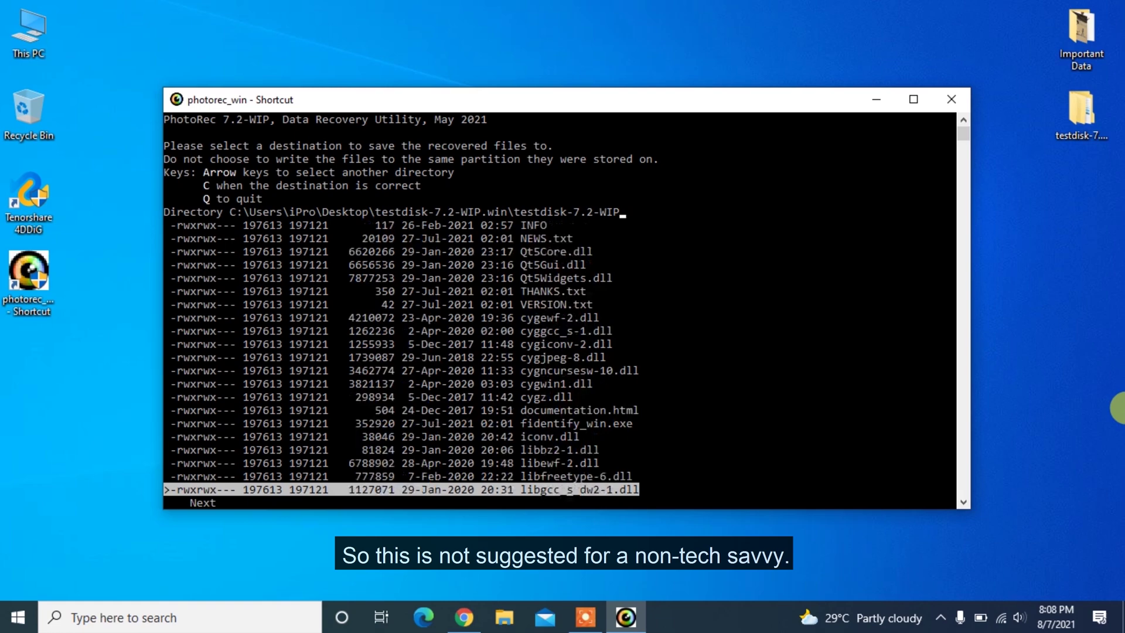
key(Down)
key(Down)
key(Down)
key(Down)
key(Down)
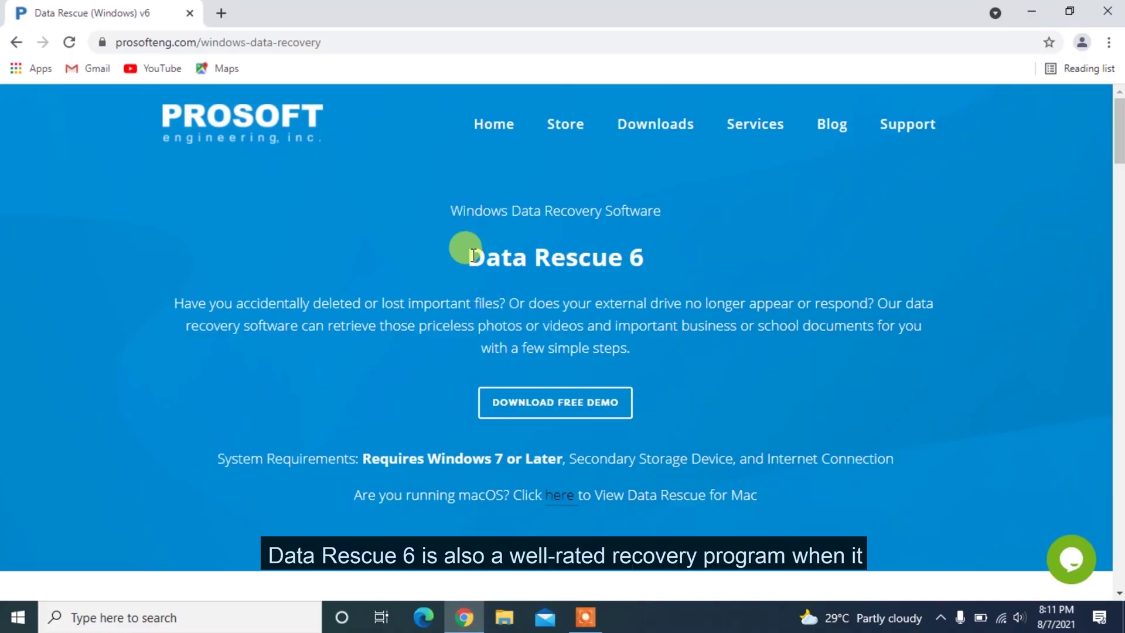
Step: Highlight the 'Data Rescue 6' heading, then scroll past Licensing to the demo download
drag(467, 249, 659, 255)
click(668, 301)
scroll(701, 398, down, 8)
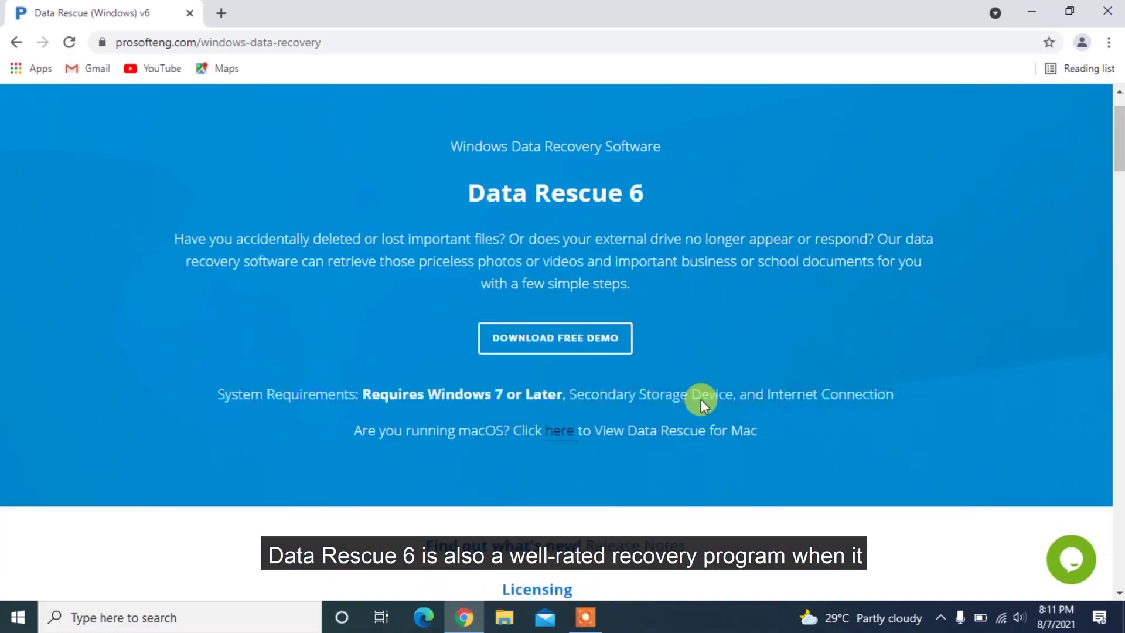
scroll(701, 399, down, 10)
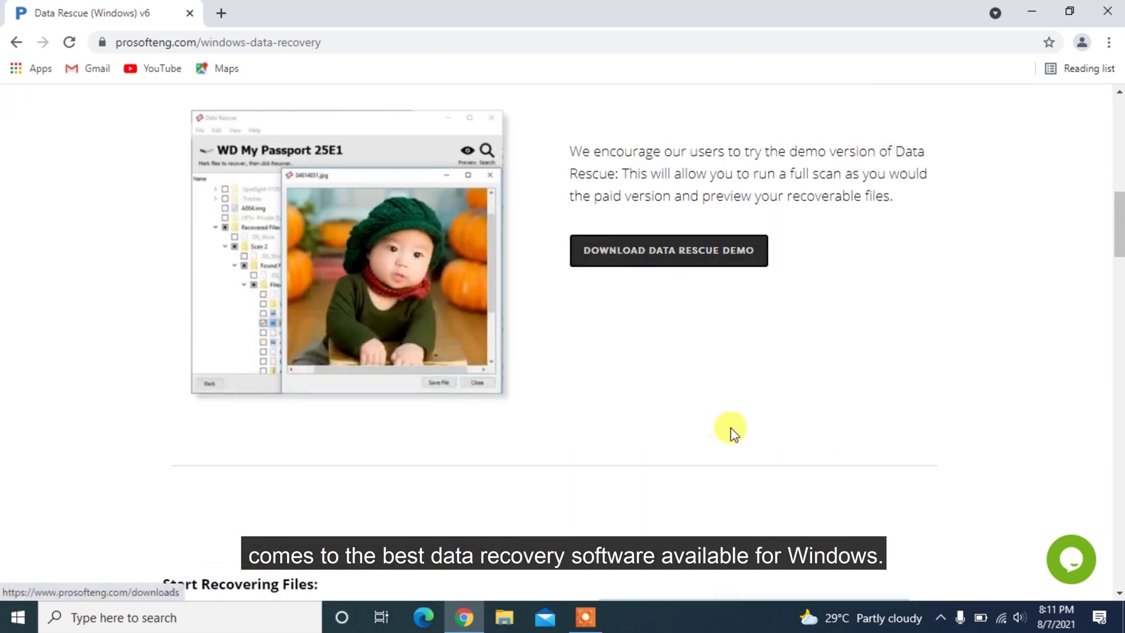
scroll(779, 453, down, 12)
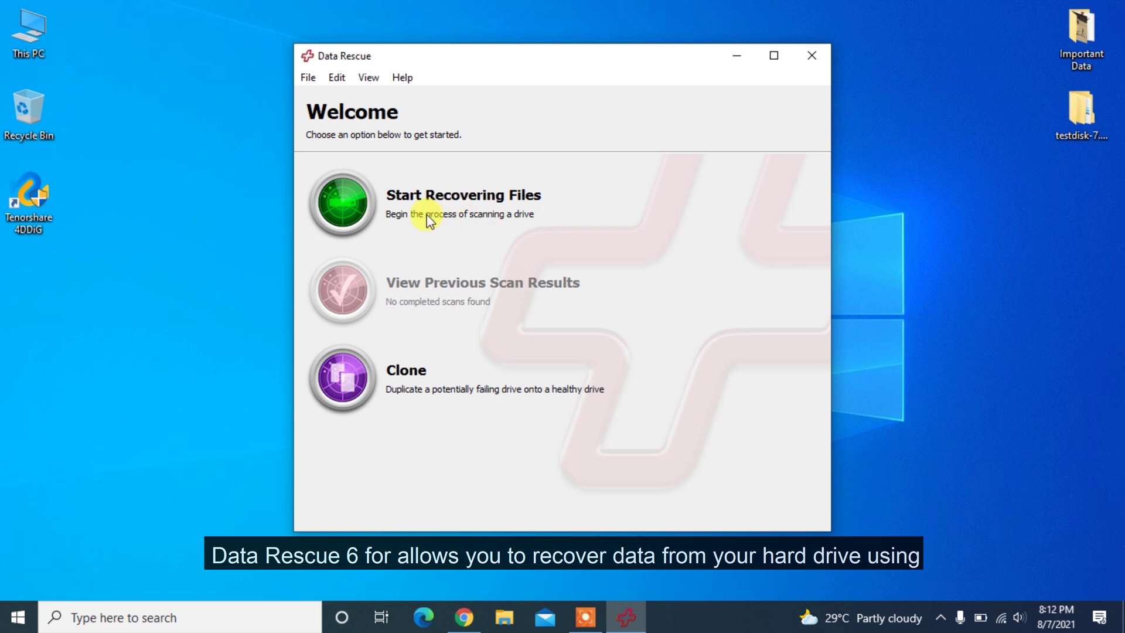
Step: Choose Partition 4 as the recovery source in Data Rescue 6 and launch a Deep Scan instead of a Quick Scan
click(423, 201)
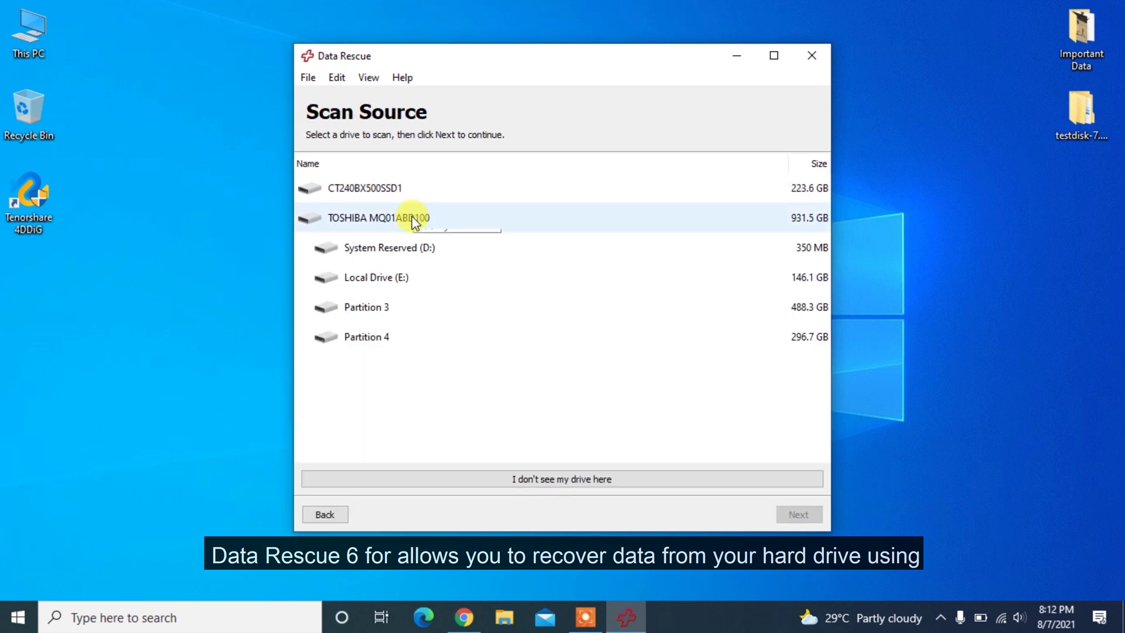
key(Down)
key(Down)
key(Down)
key(Down)
click(807, 516)
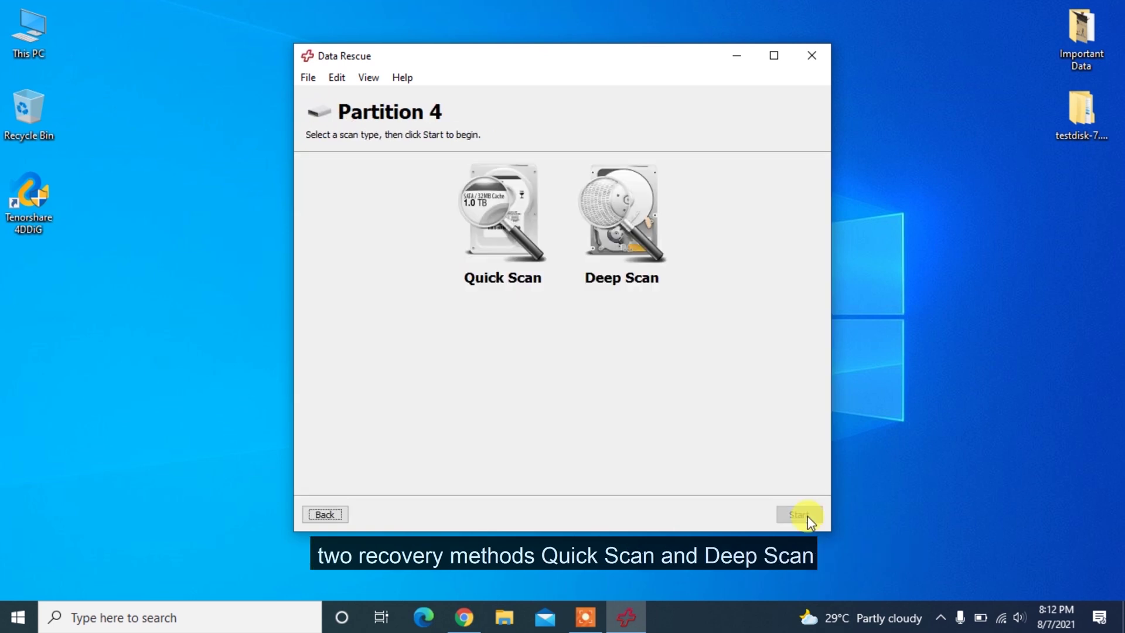
click(498, 239)
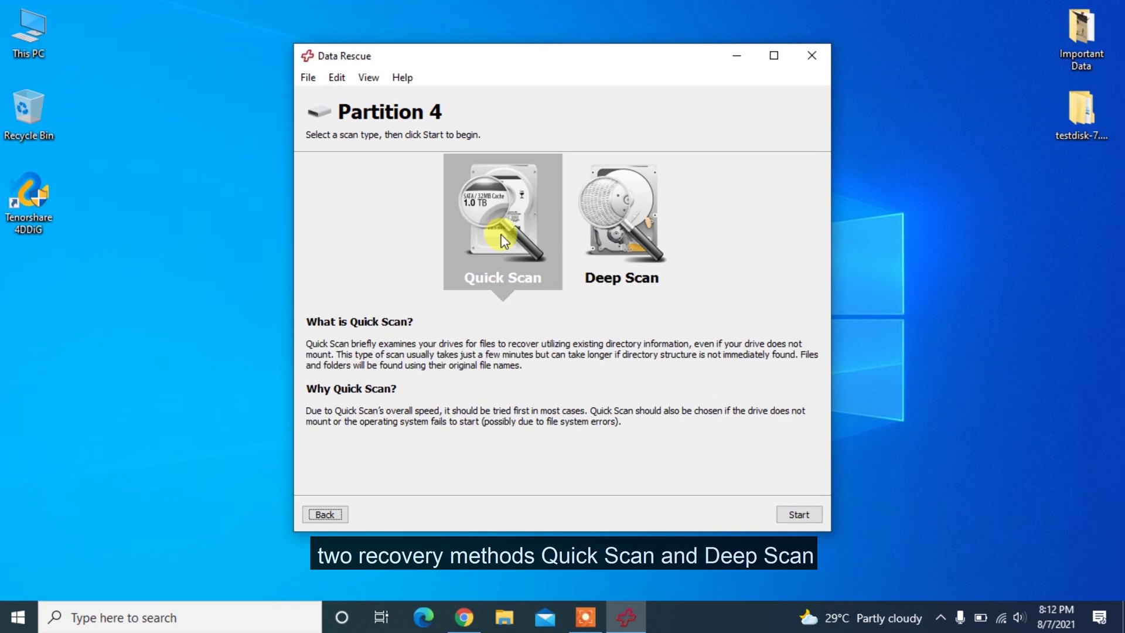
click(619, 227)
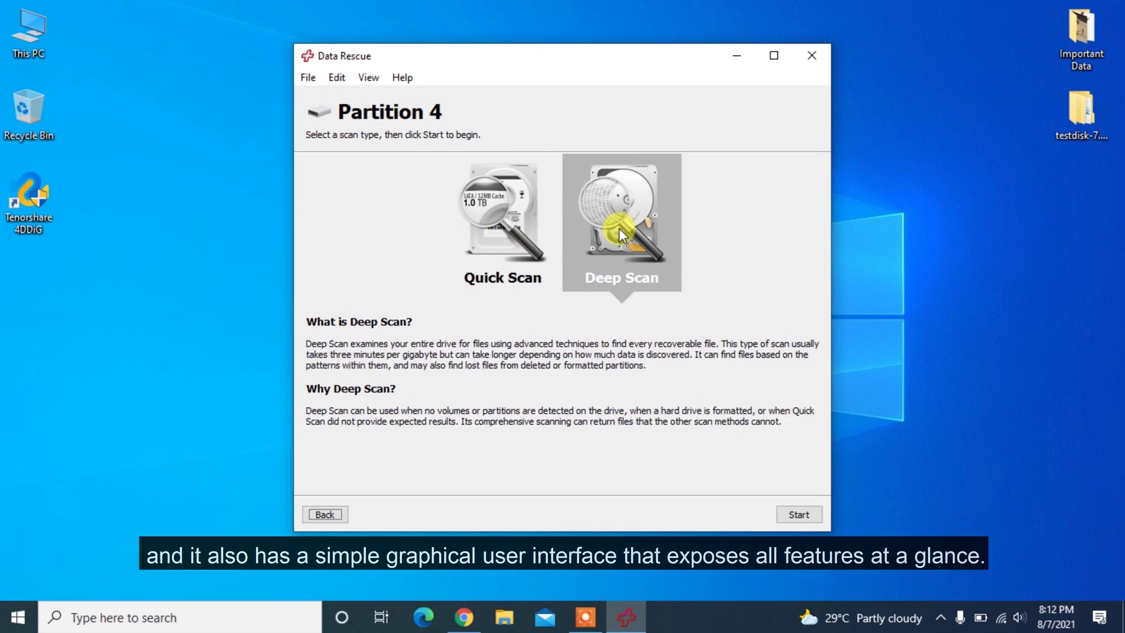
click(798, 511)
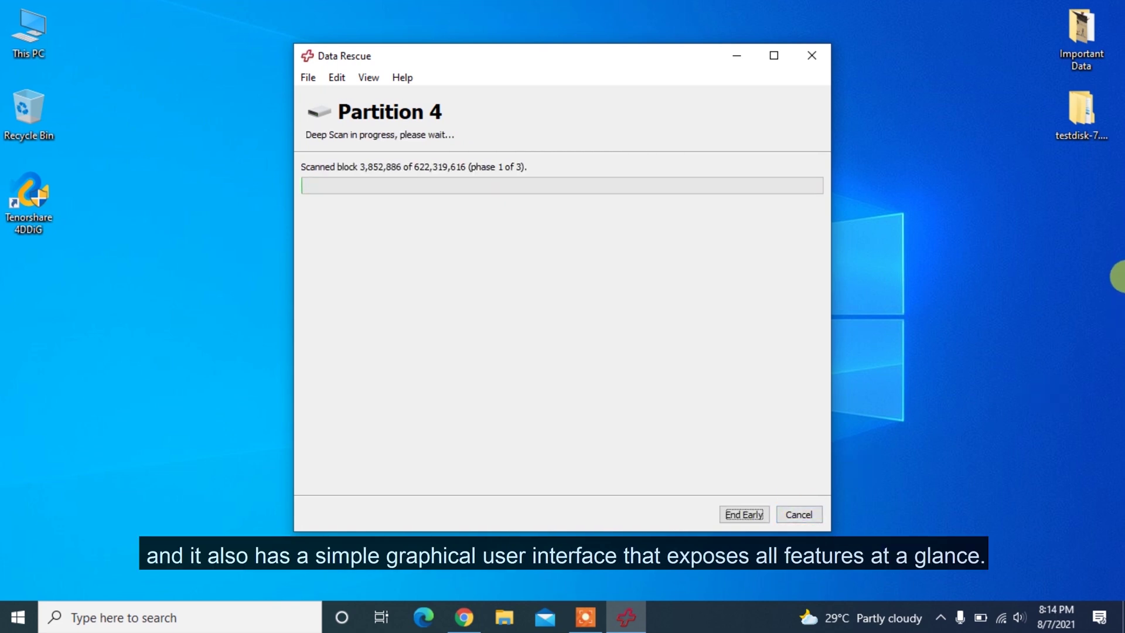